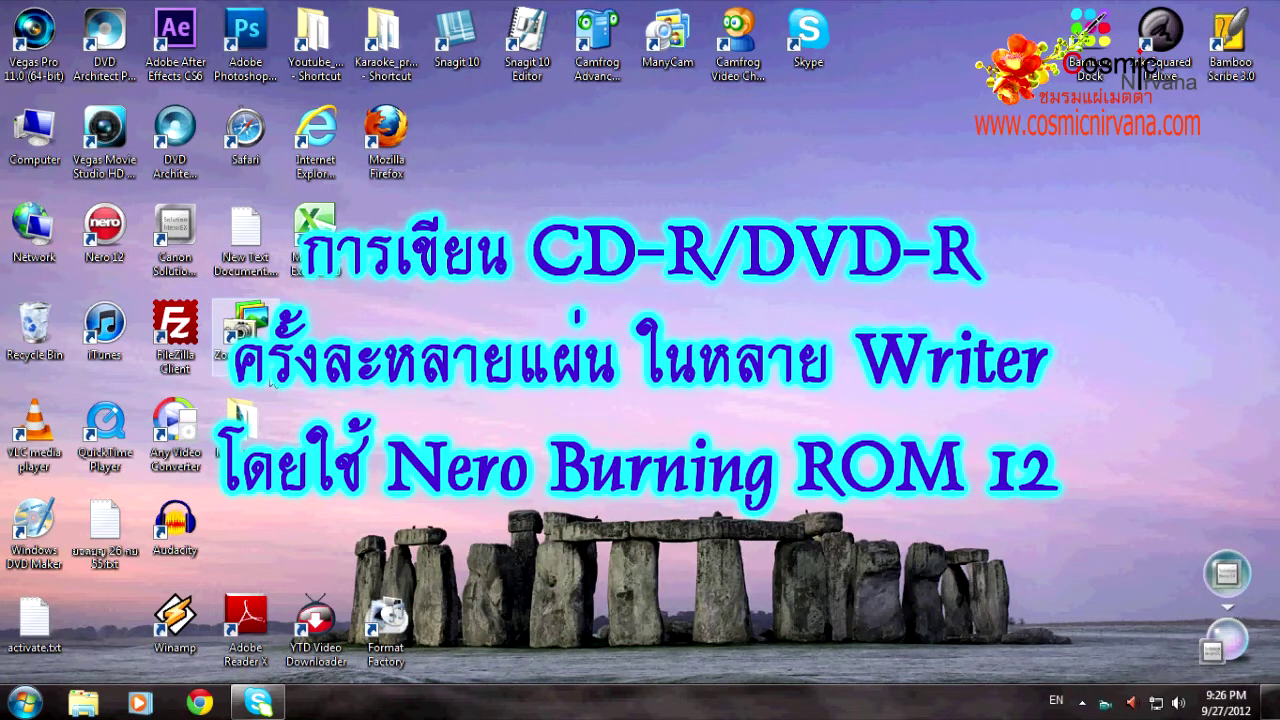
Step: Open the Nero 12 launcher and start Nero Burning ROM from its list of applications
{"action": "double_click", "coordinate": [105, 230]}
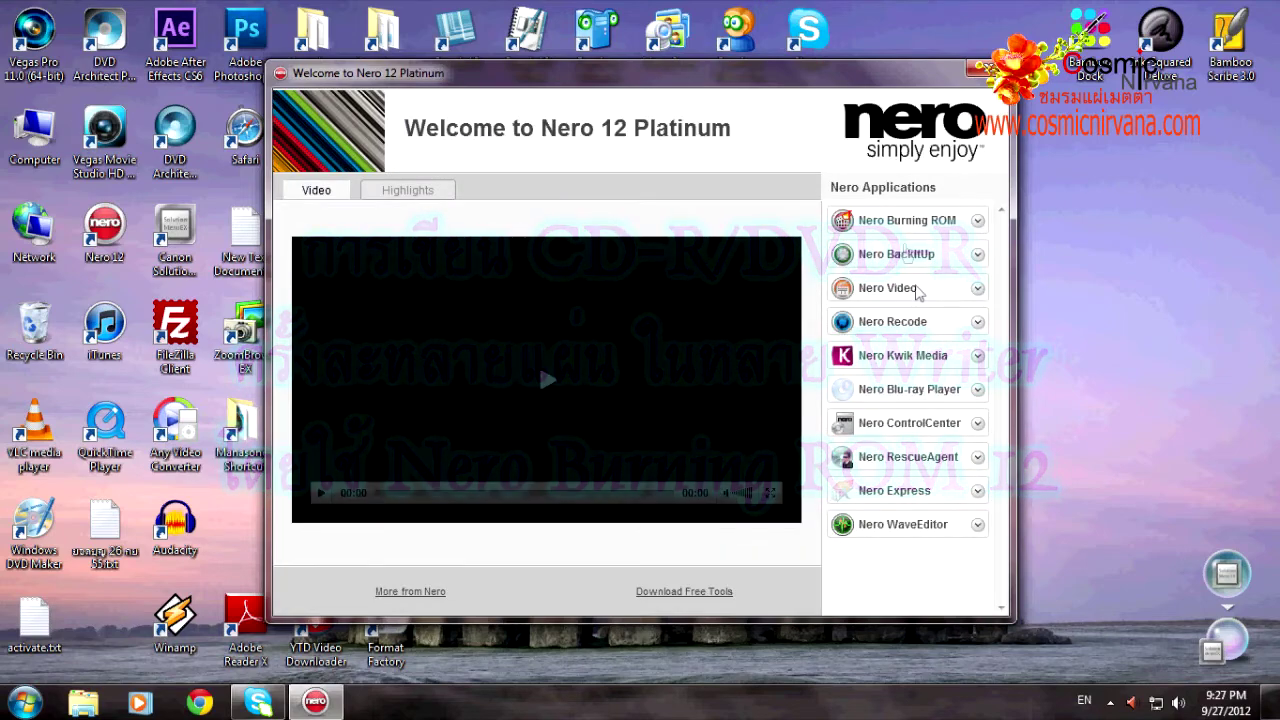
{"action": "left_click", "coordinate": [907, 222]}
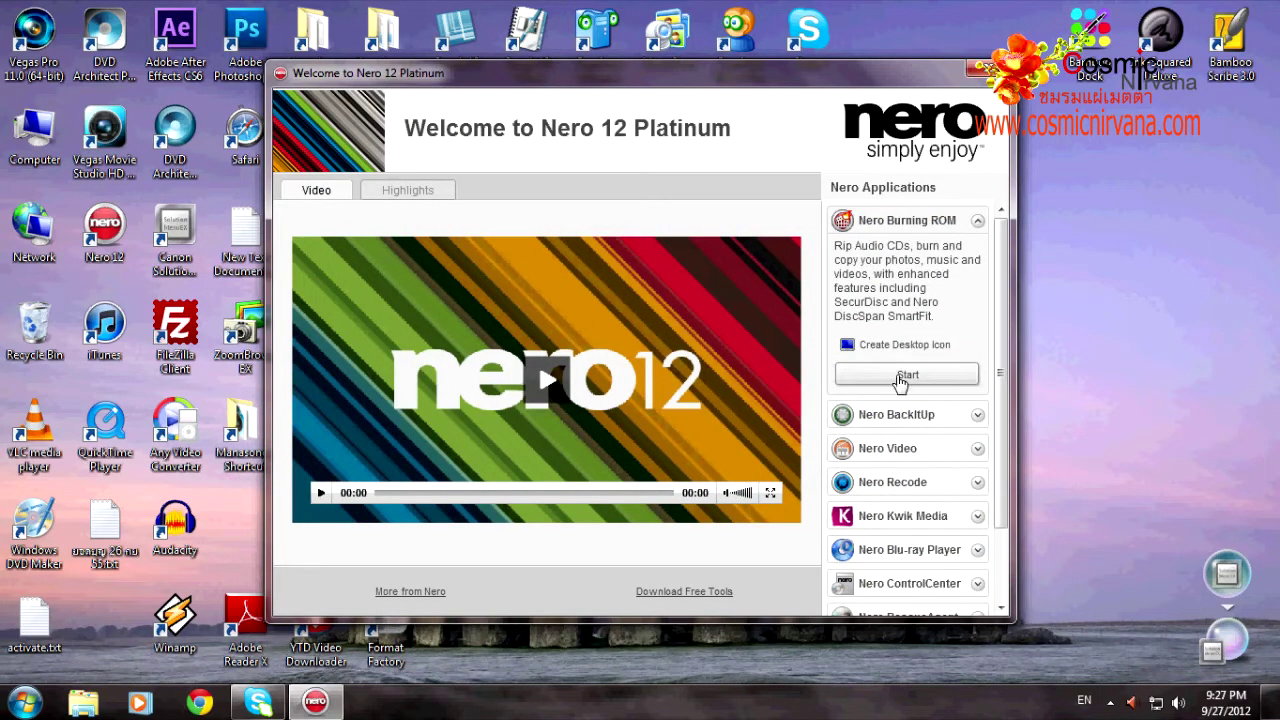
{"action": "left_click", "coordinate": [900, 377]}
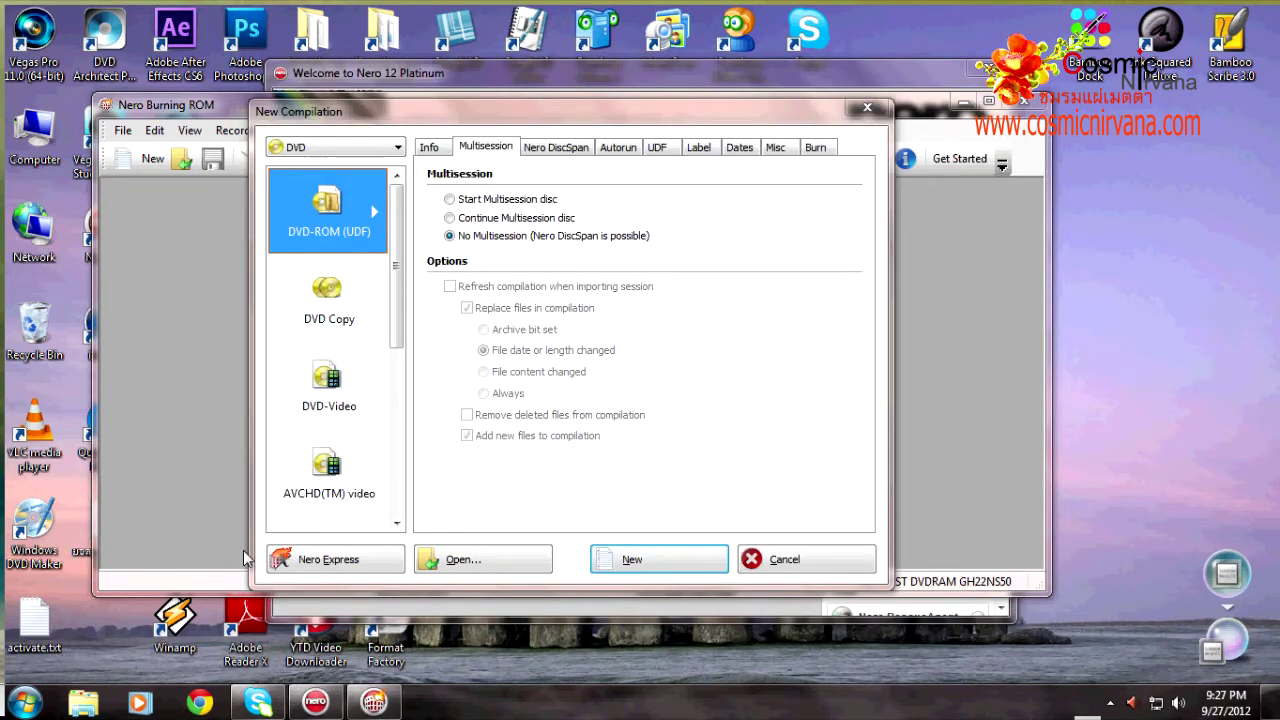
Step: Locate the Nero Burning ROM entry in the Nero 12 folder among the installed programs, without launching it
{"action": "left_click", "coordinate": [40, 700]}
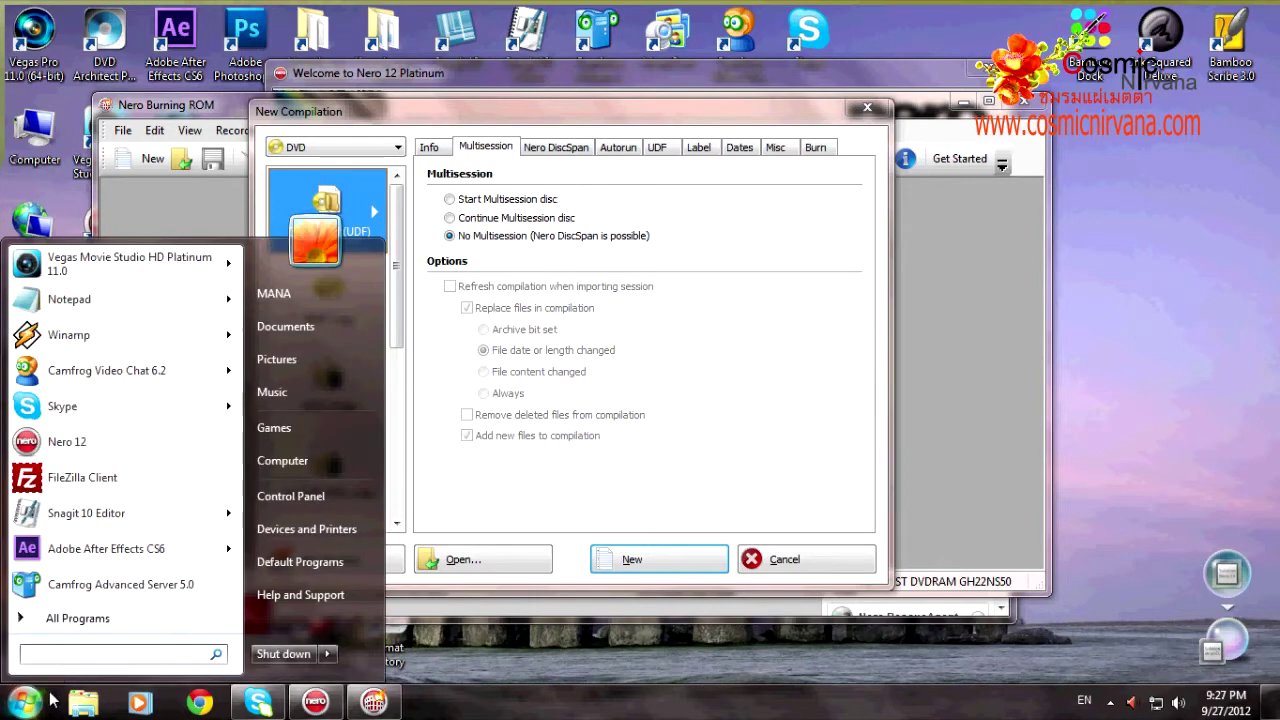
{"action": "left_click", "coordinate": [74, 619]}
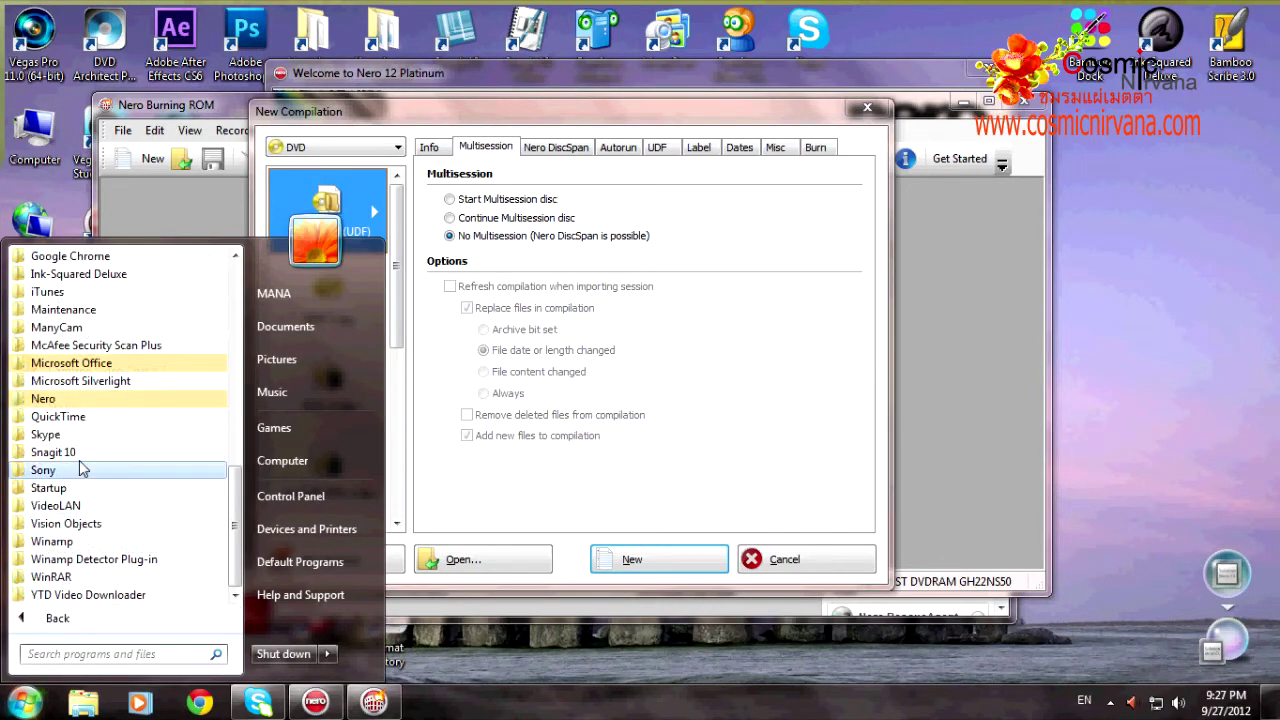
{"action": "left_click", "coordinate": [45, 399]}
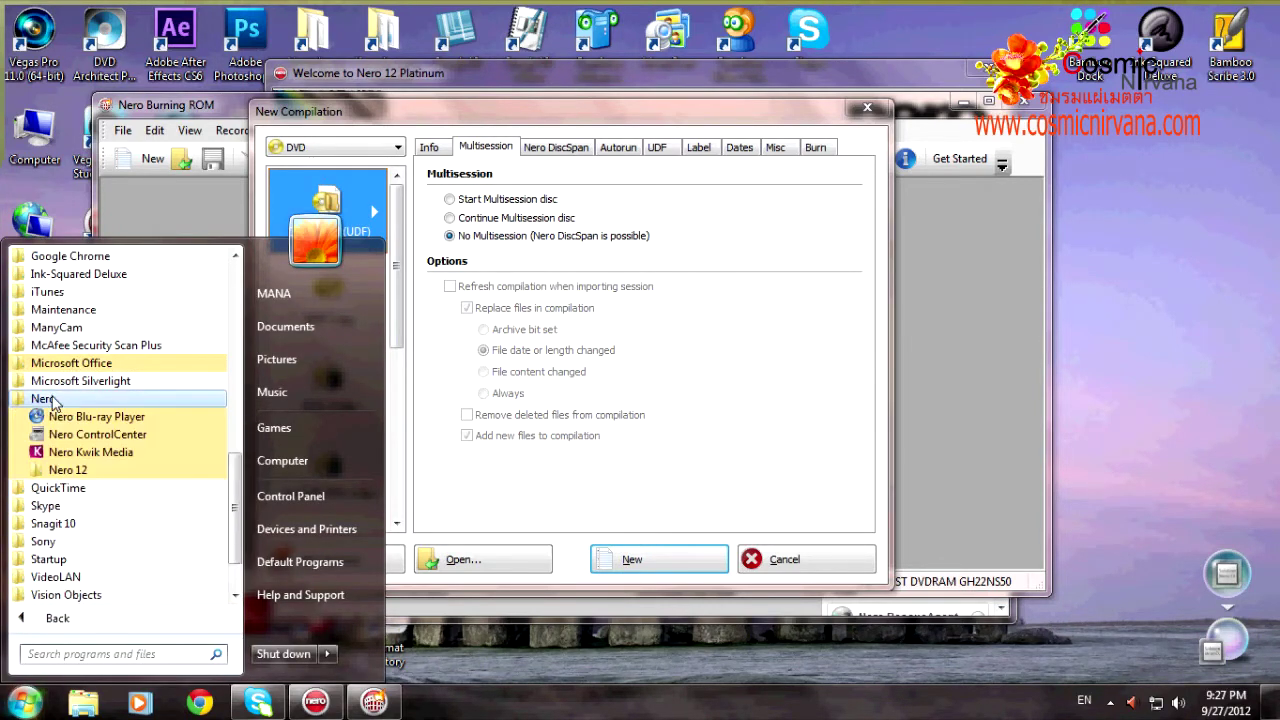
{"action": "left_click", "coordinate": [70, 468]}
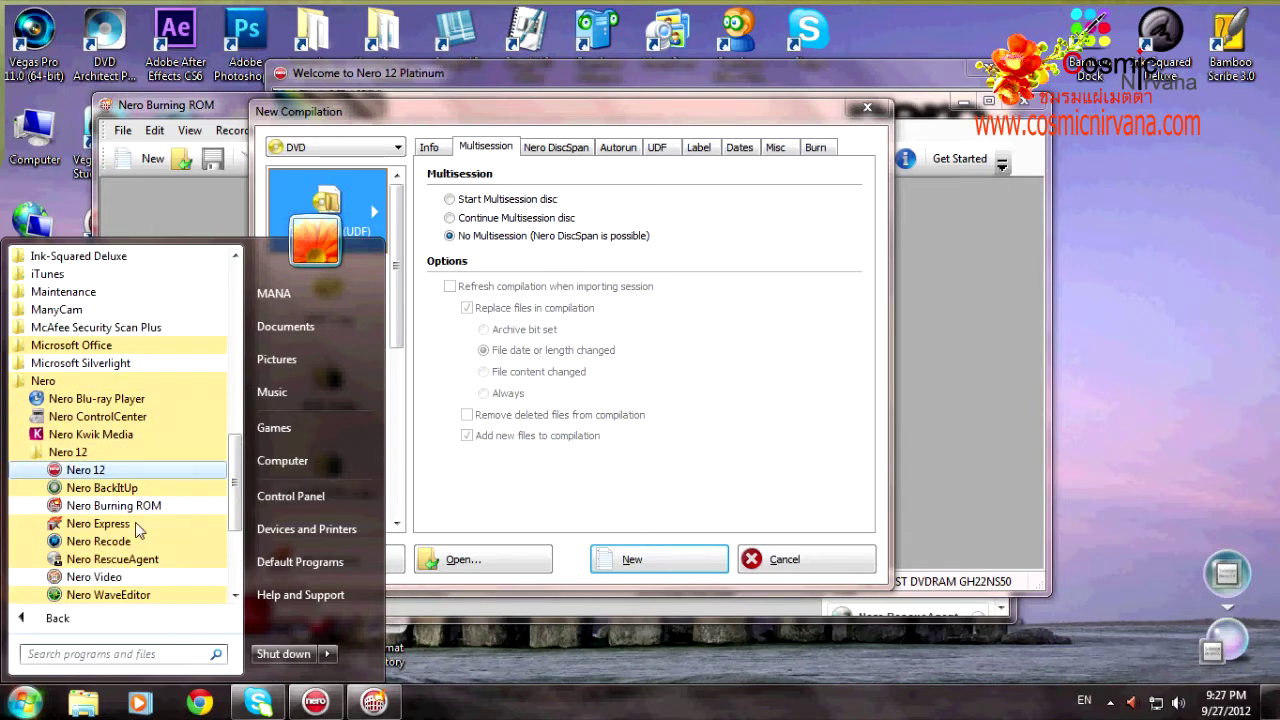
{"action": "scroll", "coordinate": [135, 522], "scroll_direction": "down", "scroll_amount": 1}
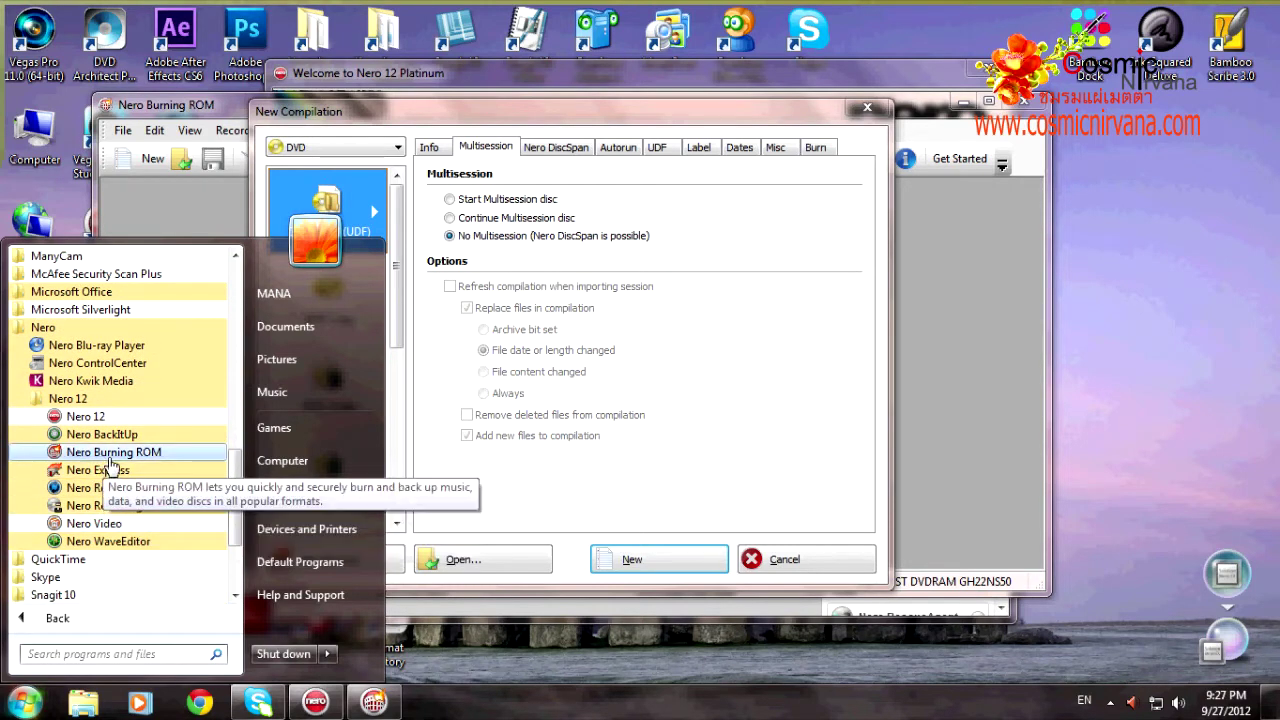
{"action": "left_click", "coordinate": [1120, 374]}
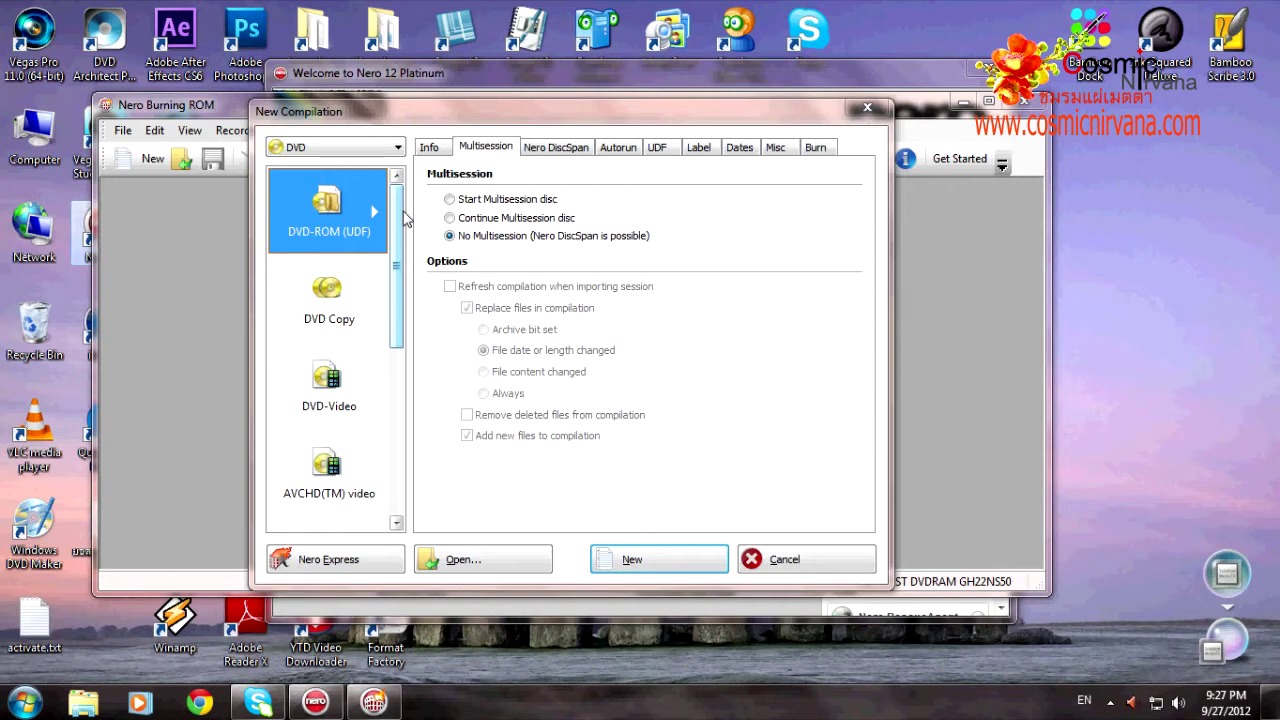
Step: Set the new compilation's disc type to CD and look through the available CD compilation types
{"action": "left_click", "coordinate": [397, 148]}
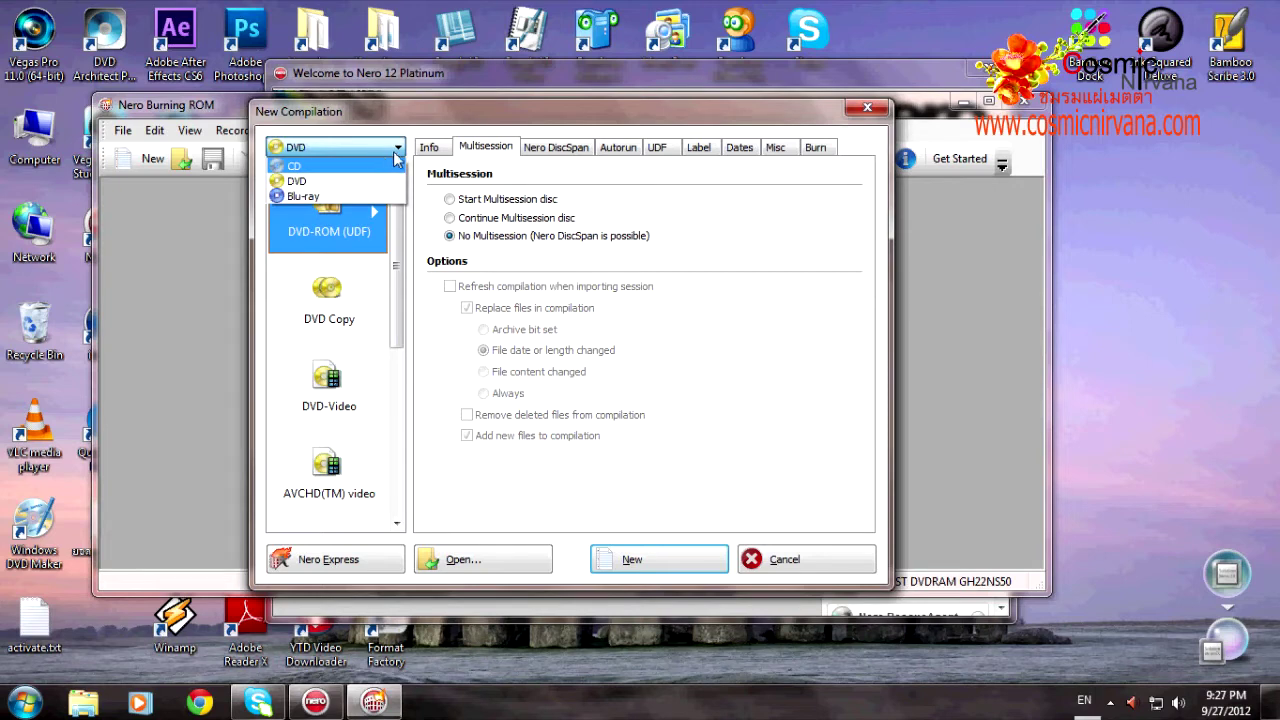
{"action": "left_click", "coordinate": [314, 166]}
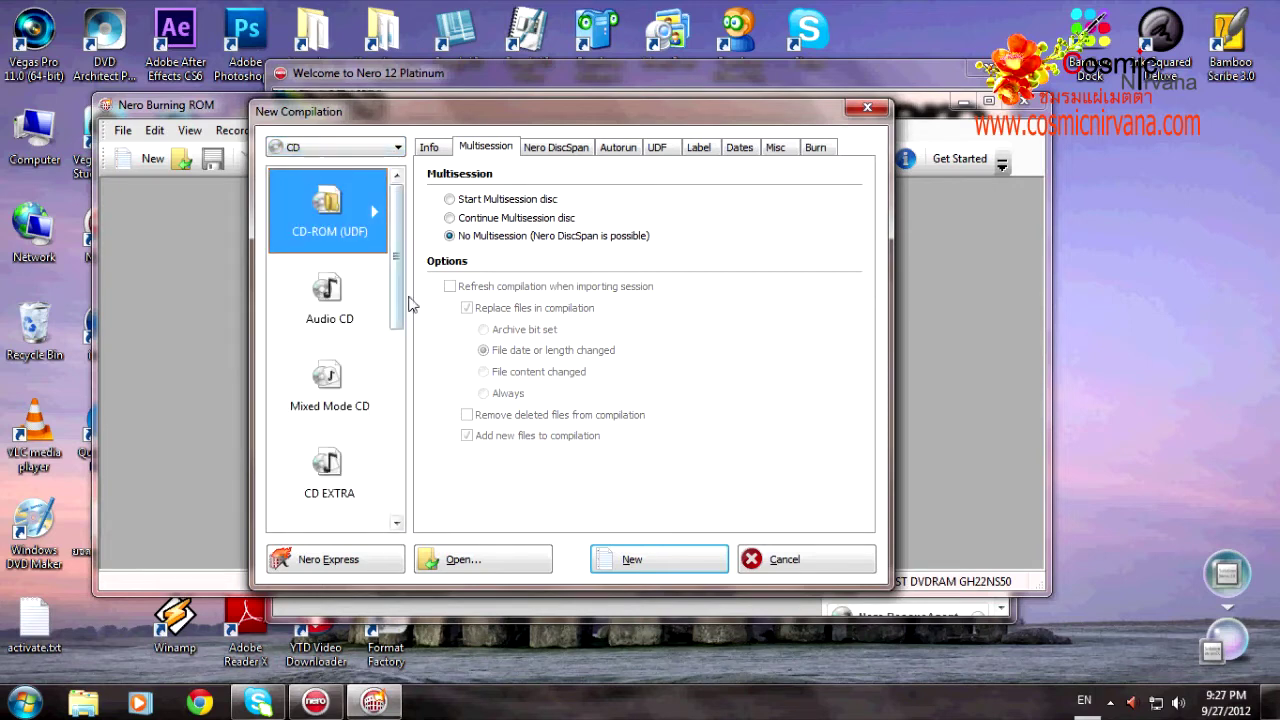
{"action": "scroll", "coordinate": [405, 305], "scroll_direction": "down", "scroll_amount": 1}
{"action": "scroll", "coordinate": [400, 270], "scroll_direction": "up", "scroll_amount": 1}
{"action": "scroll", "coordinate": [397, 340], "scroll_direction": "down", "scroll_amount": 2}
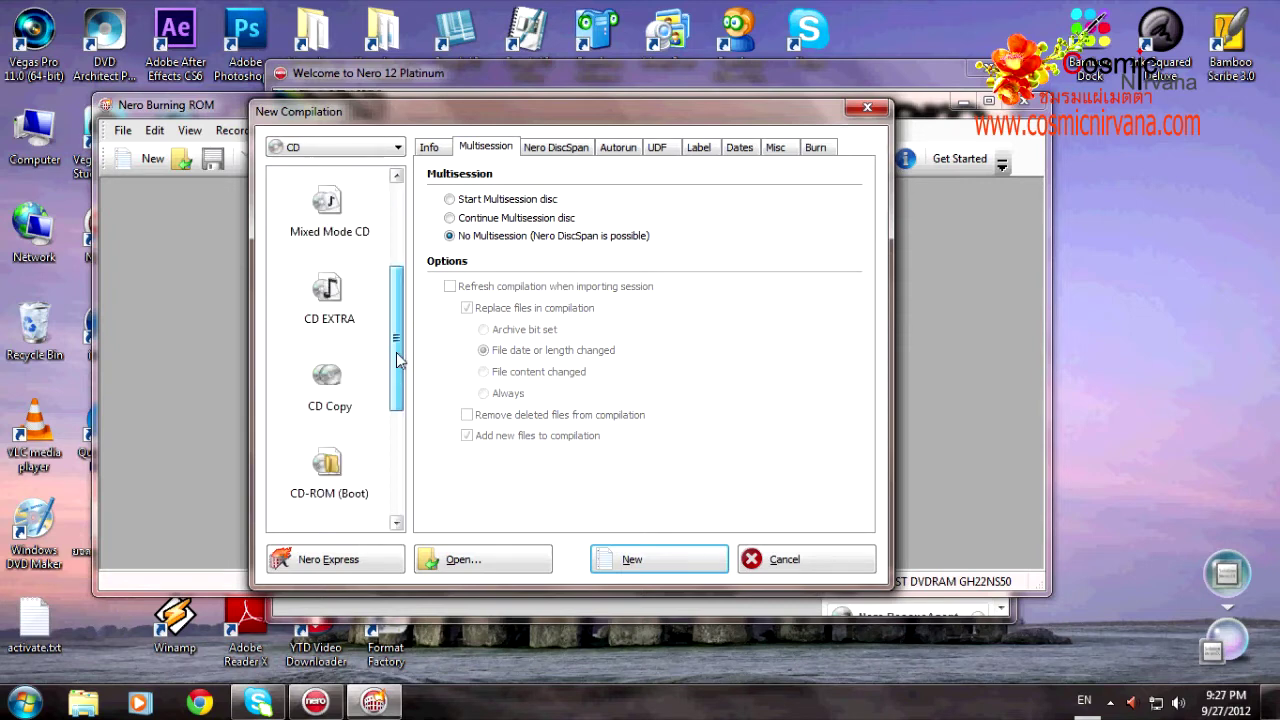
{"action": "scroll", "coordinate": [397, 360], "scroll_direction": "up", "scroll_amount": 2}
{"action": "scroll", "coordinate": [400, 340], "scroll_direction": "down", "scroll_amount": 1}
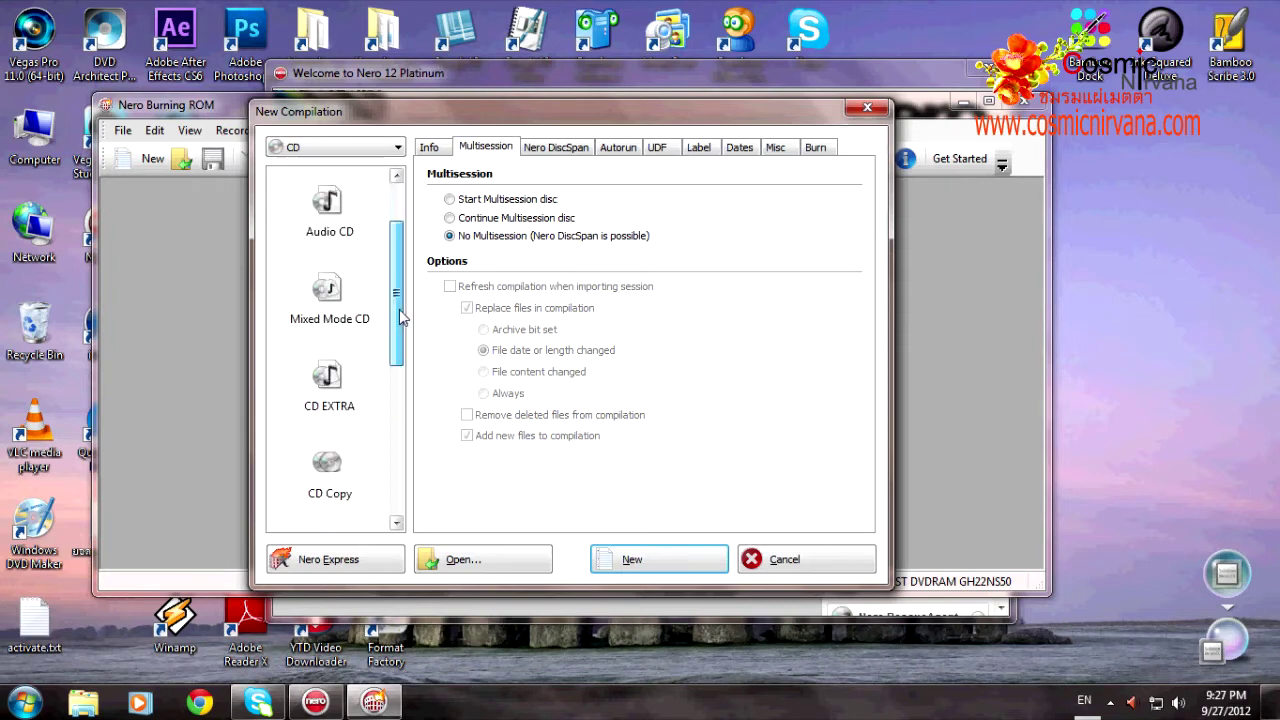
{"action": "scroll", "coordinate": [398, 335], "scroll_direction": "down", "scroll_amount": 2}
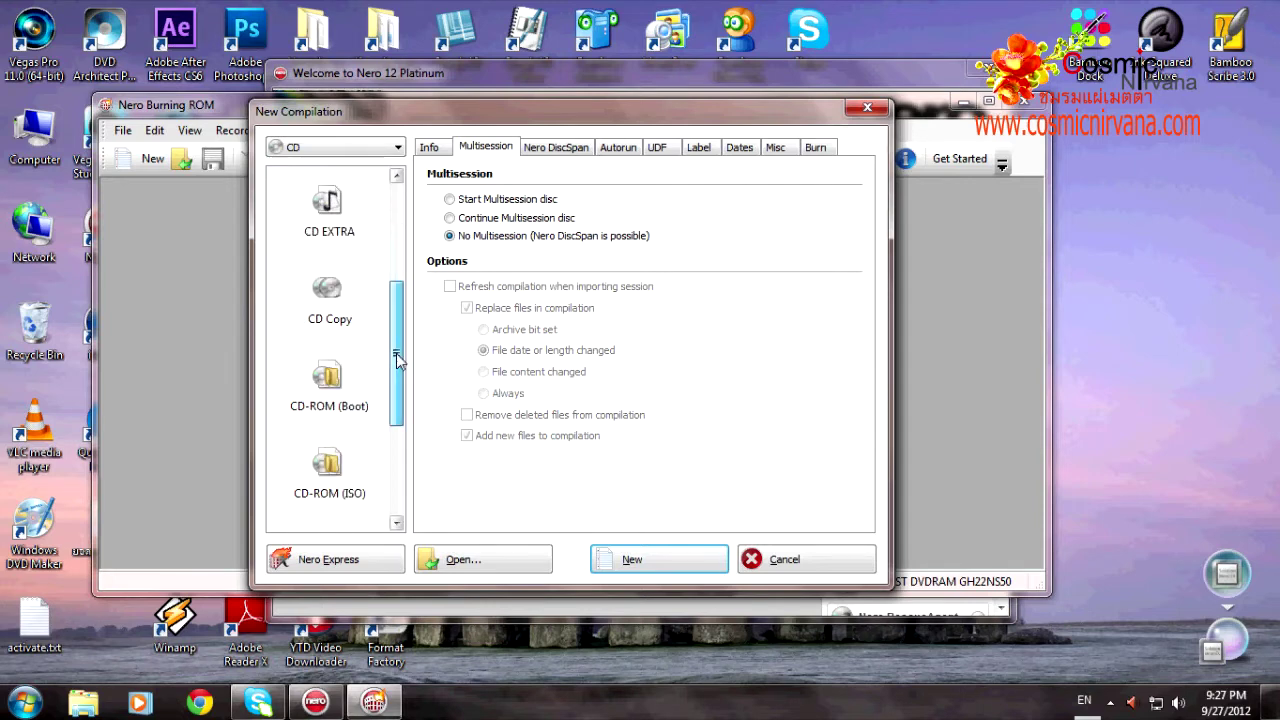
Step: View the CD Copy burn settings and create a new CD-ROM (UDF) compilation without multisession
{"action": "left_click", "coordinate": [333, 320]}
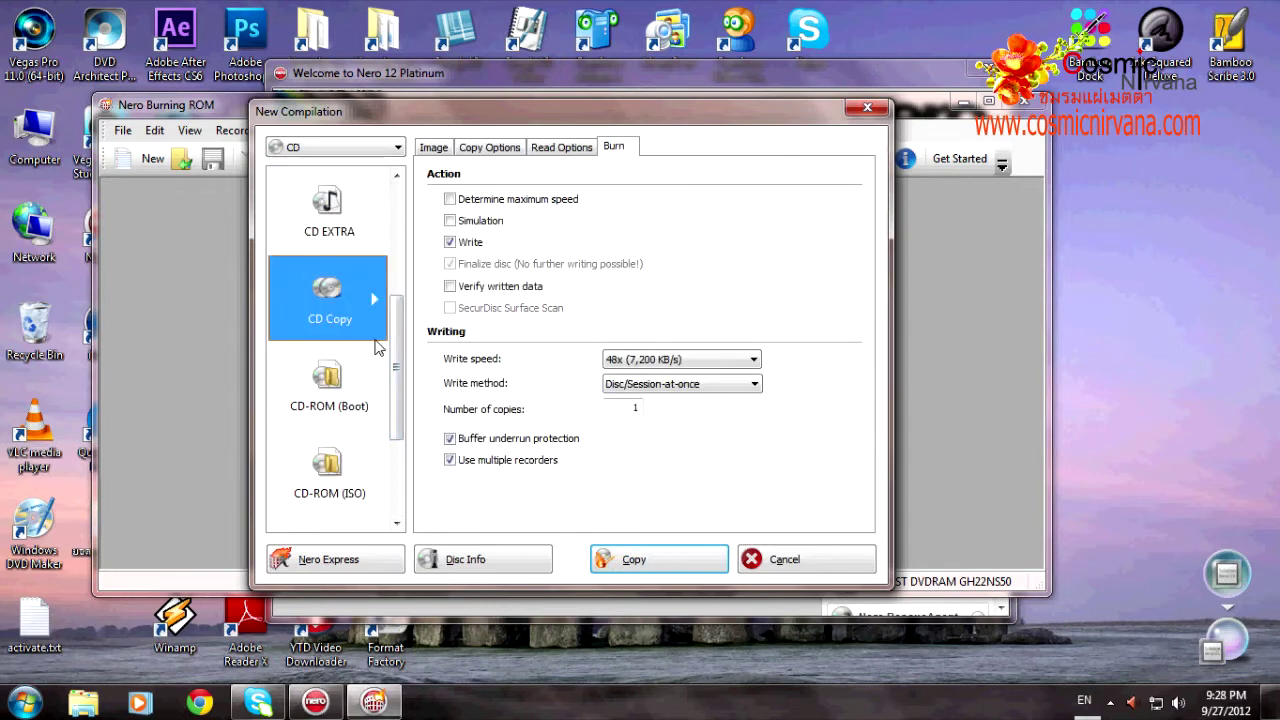
{"action": "scroll", "coordinate": [405, 260], "scroll_direction": "up", "scroll_amount": 3}
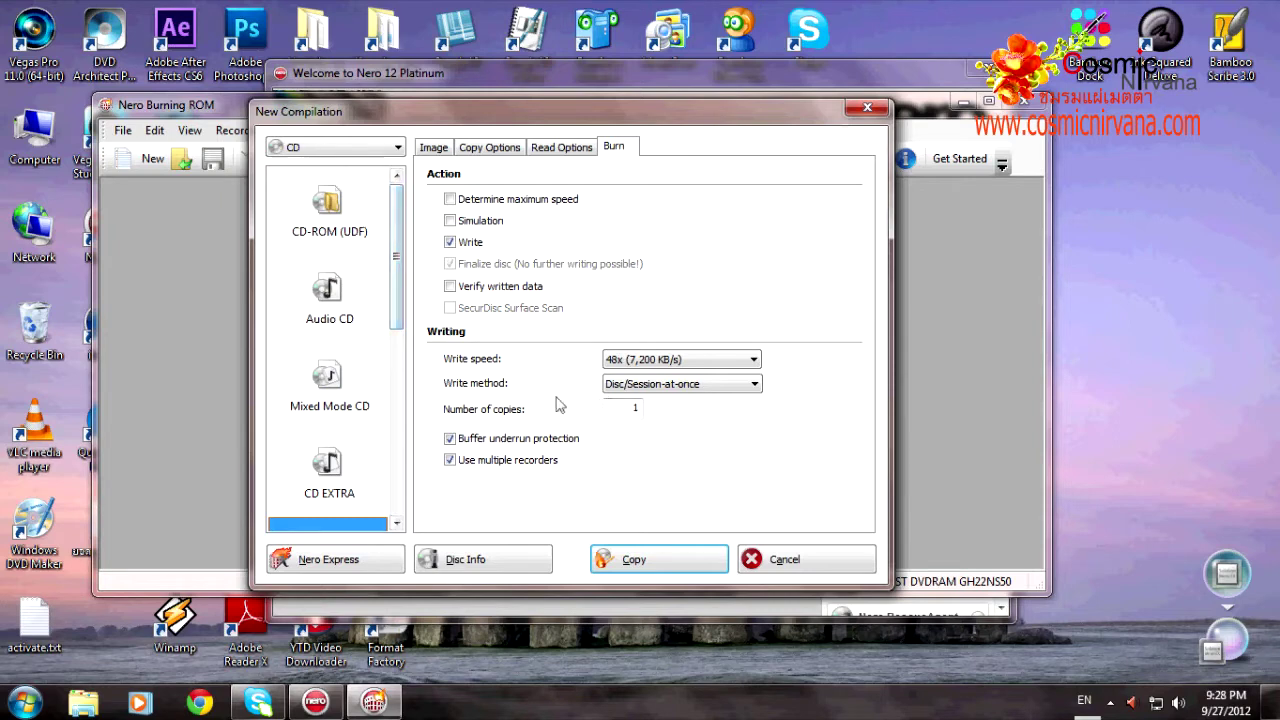
{"action": "left_click", "coordinate": [328, 226]}
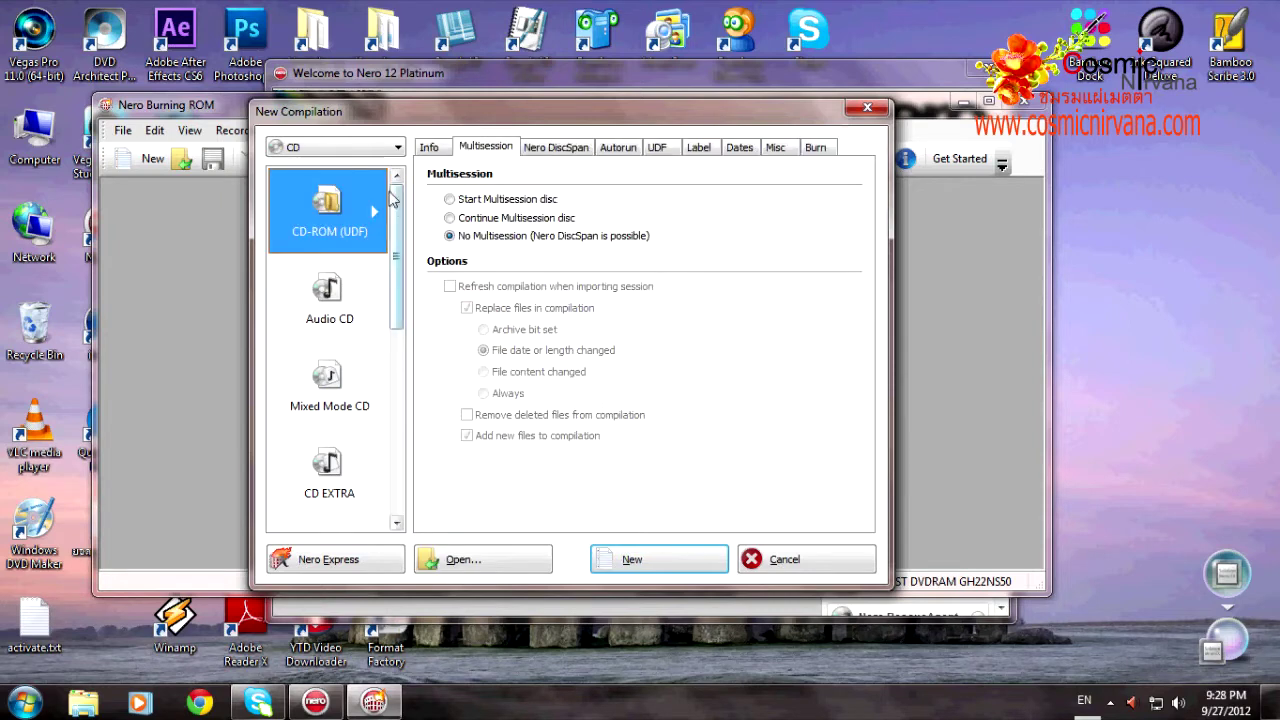
{"action": "left_click", "coordinate": [632, 560]}
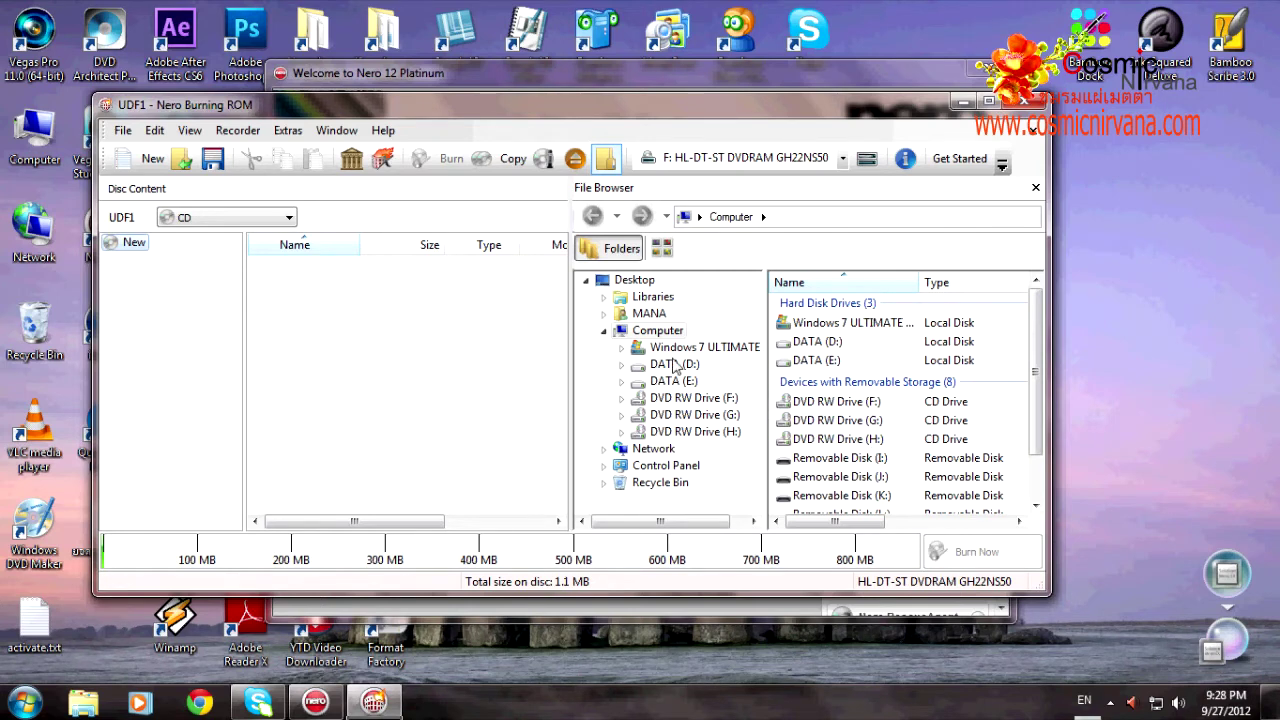
Step: Add the folders piaksong_01 to piaksong_13 from dhamma_song on drive D: to the disc content
{"action": "left_click", "coordinate": [622, 364]}
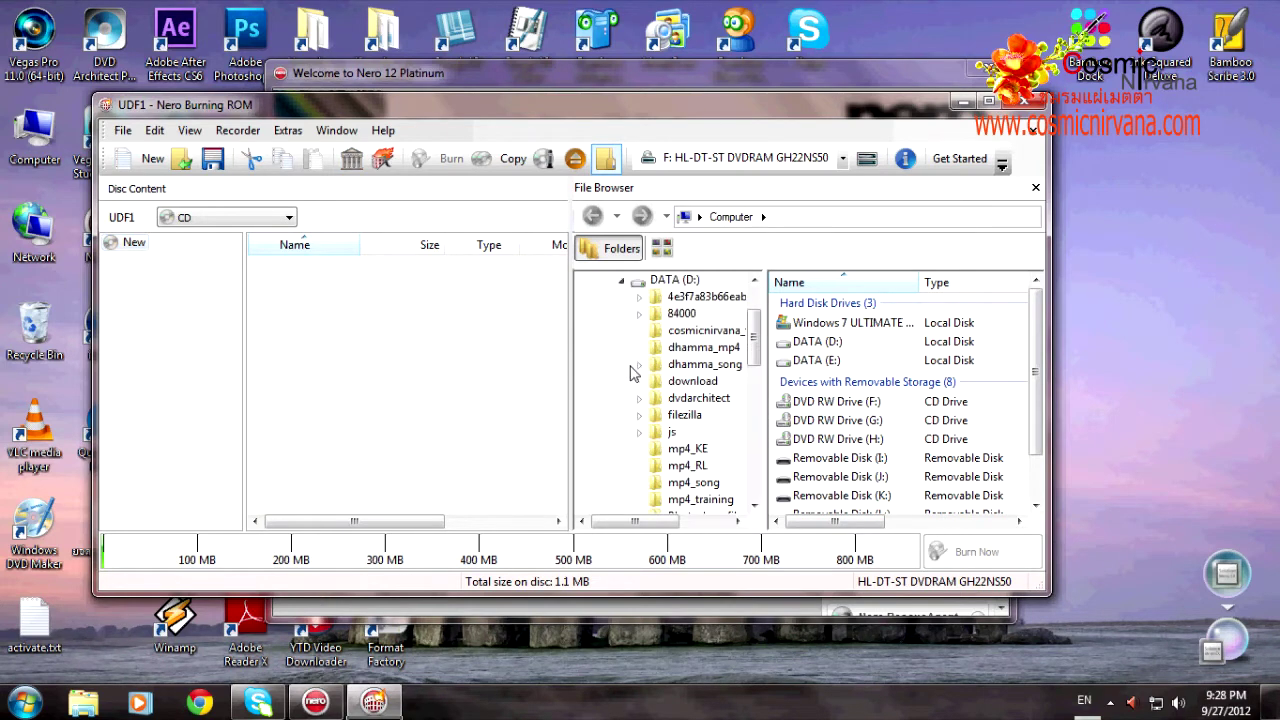
{"action": "left_click", "coordinate": [718, 365]}
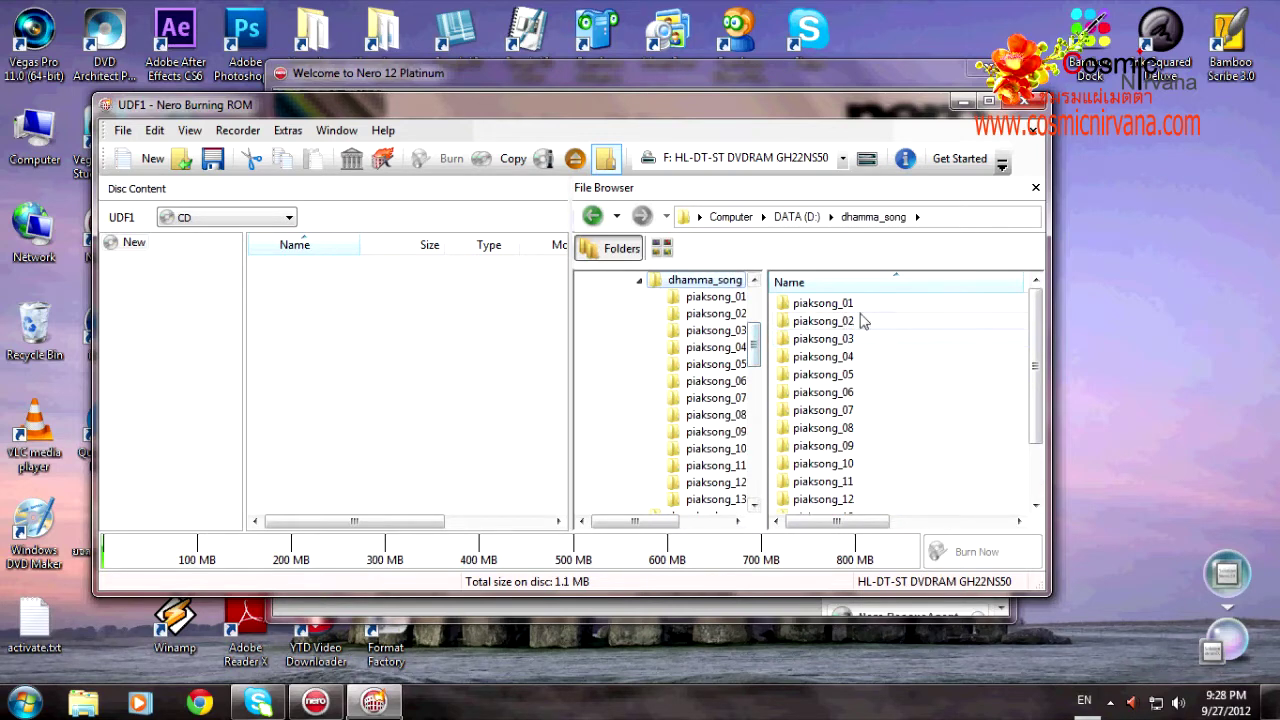
{"action": "left_click", "coordinate": [842, 304]}
{"action": "scroll", "coordinate": [1040, 376], "scroll_direction": "down", "scroll_amount": 2}
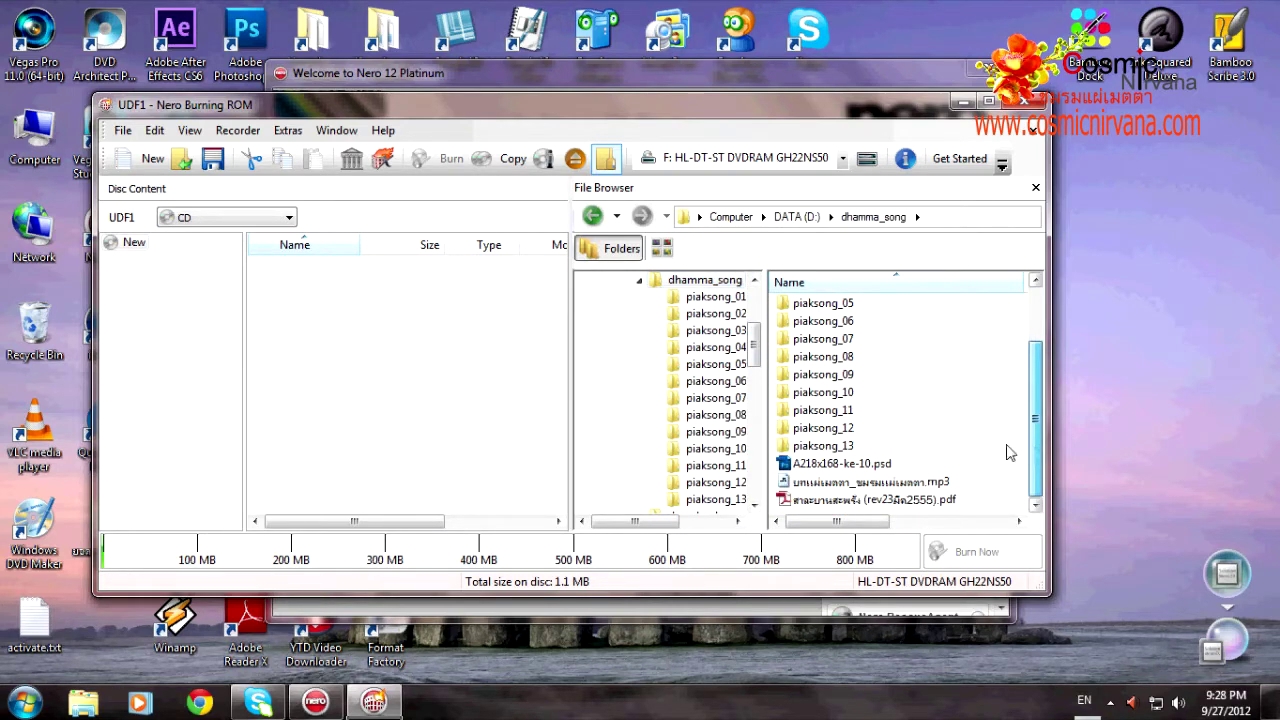
{"action": "left_click", "coordinate": [845, 425]}
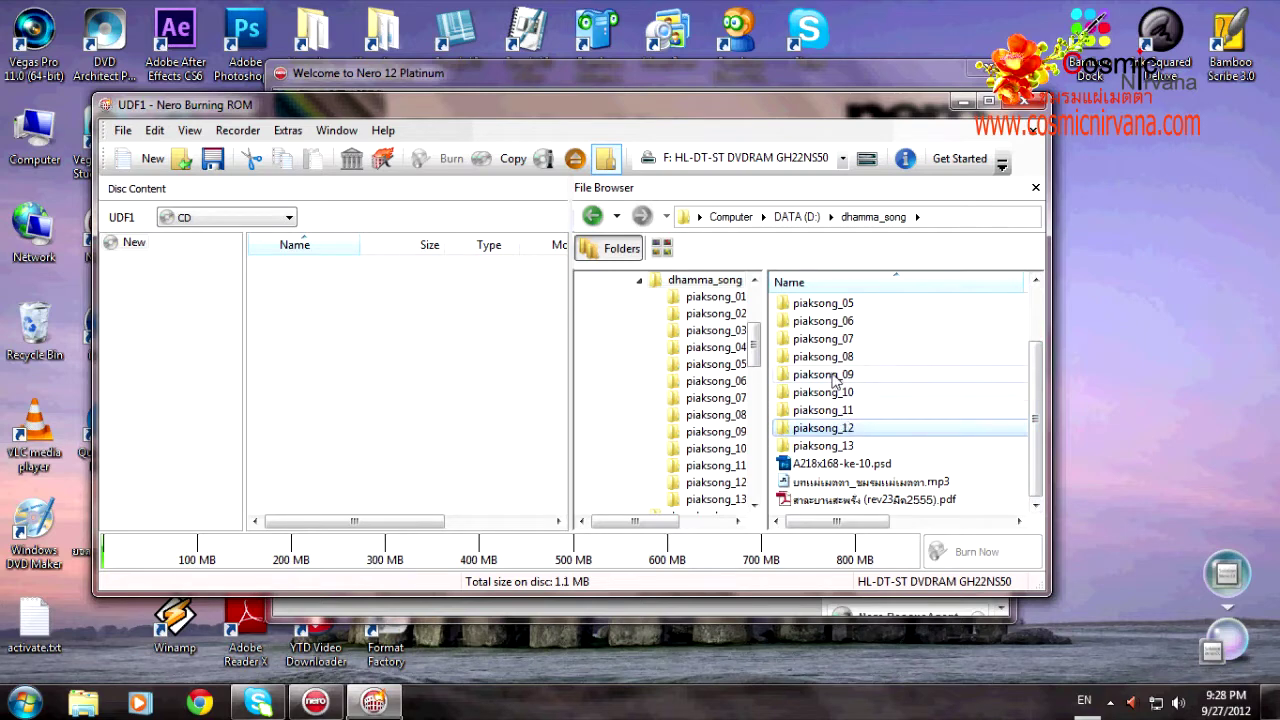
{"action": "scroll", "coordinate": [846, 445], "scroll_direction": "up", "scroll_amount": 2}
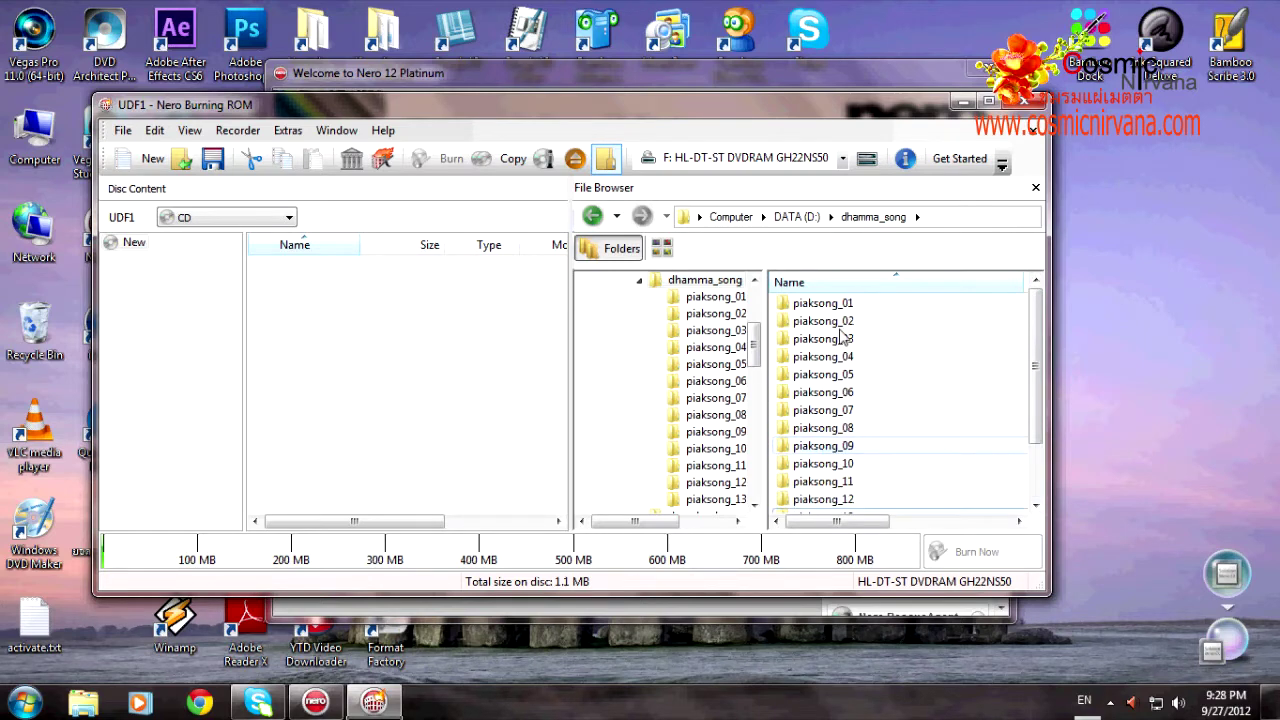
{"action": "key", "text": "ctrl+a"}
{"action": "left_click_drag", "start_coordinate": [830, 312], "coordinate": [335, 318]}
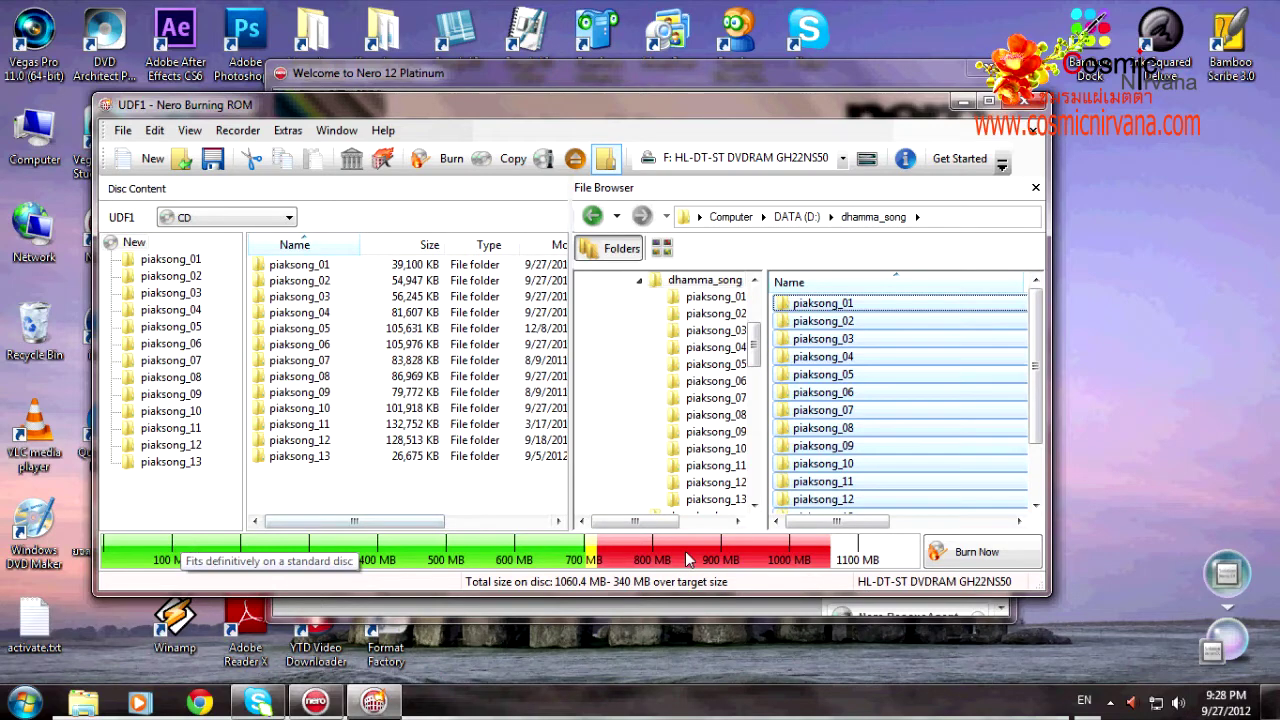
Step: Remove the folders piaksong_01 and piaksong_02 from the disc content
{"action": "left_click", "coordinate": [303, 265]}
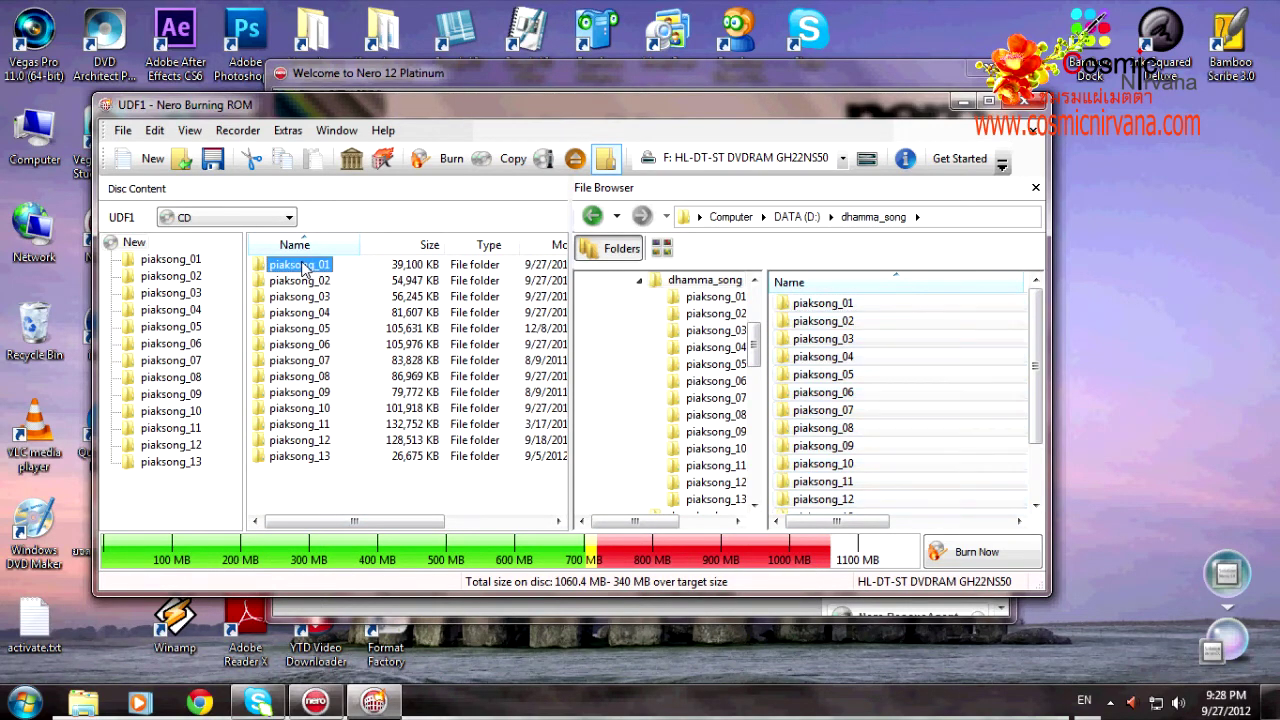
{"action": "key", "text": "Delete"}
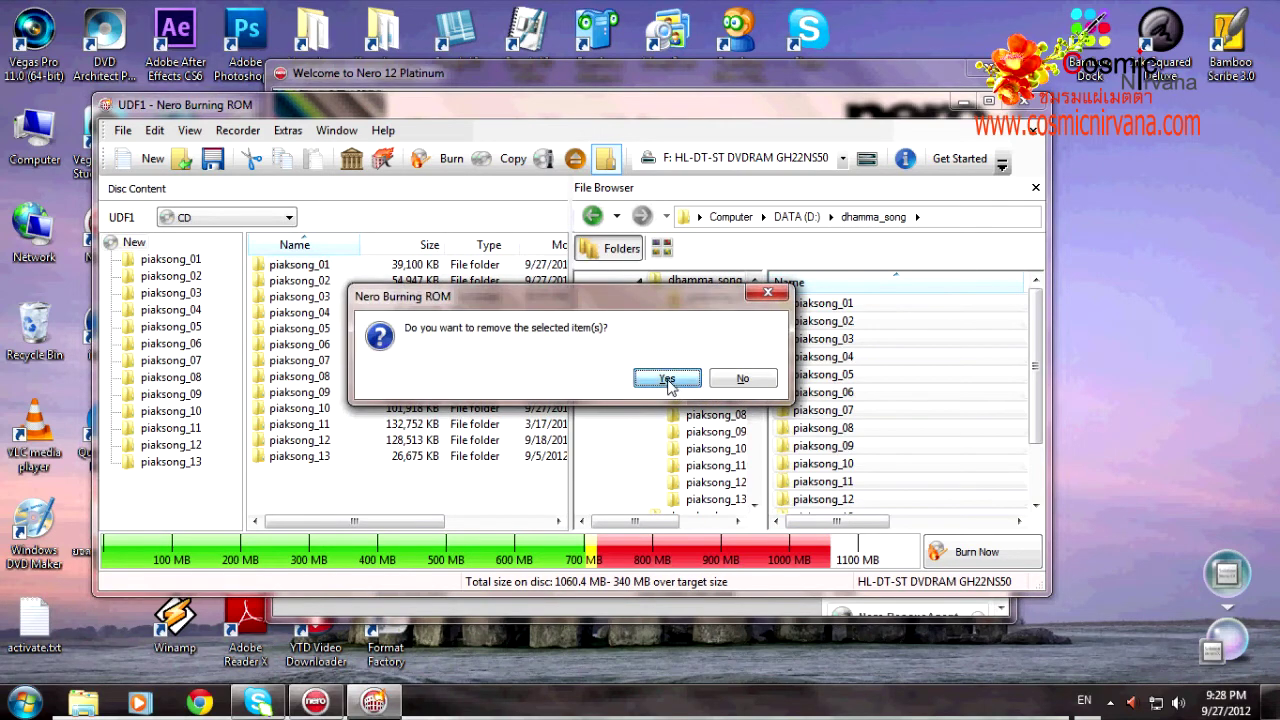
{"action": "left_click", "coordinate": [661, 381]}
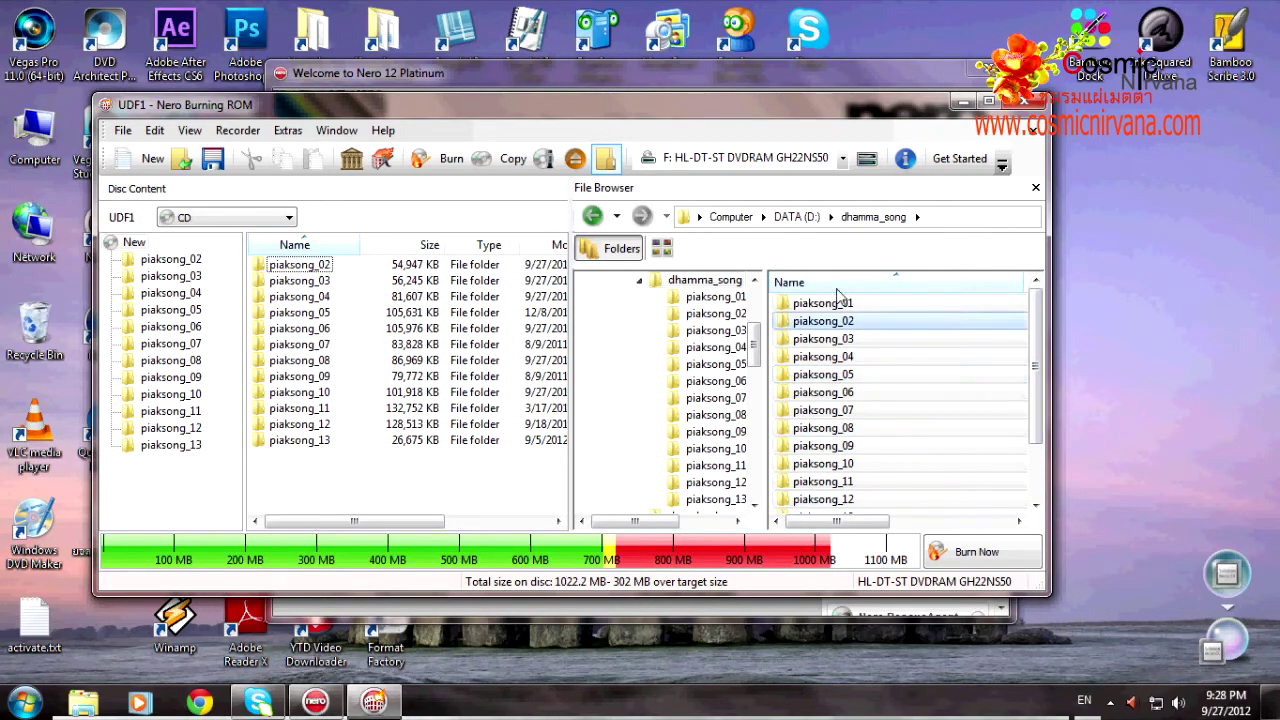
{"action": "left_click", "coordinate": [299, 267]}
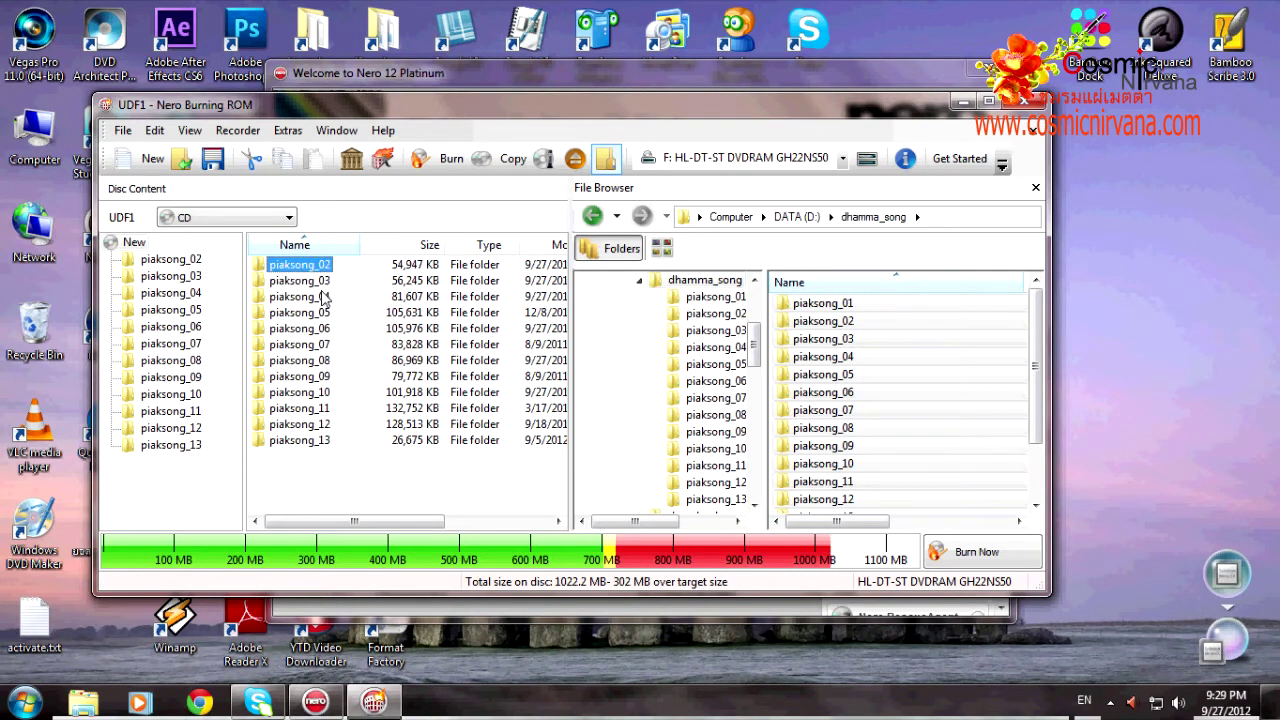
{"action": "key", "text": "Delete"}
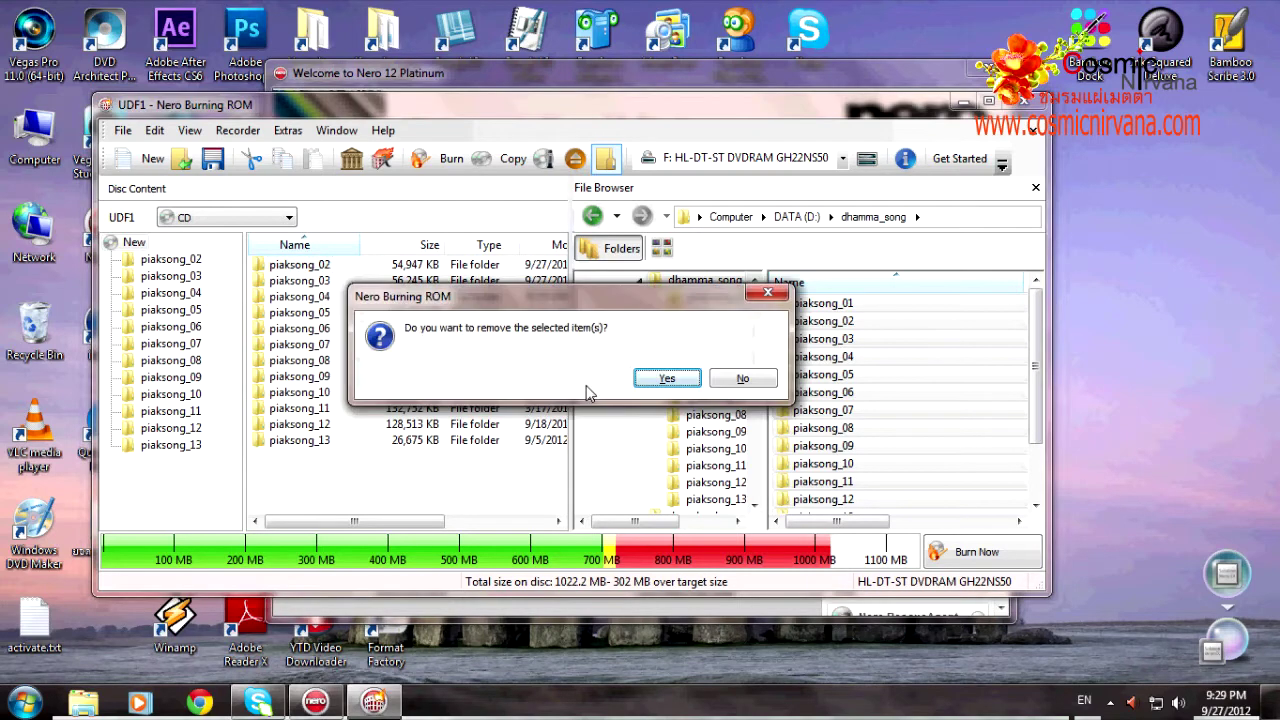
{"action": "left_click", "coordinate": [667, 380]}
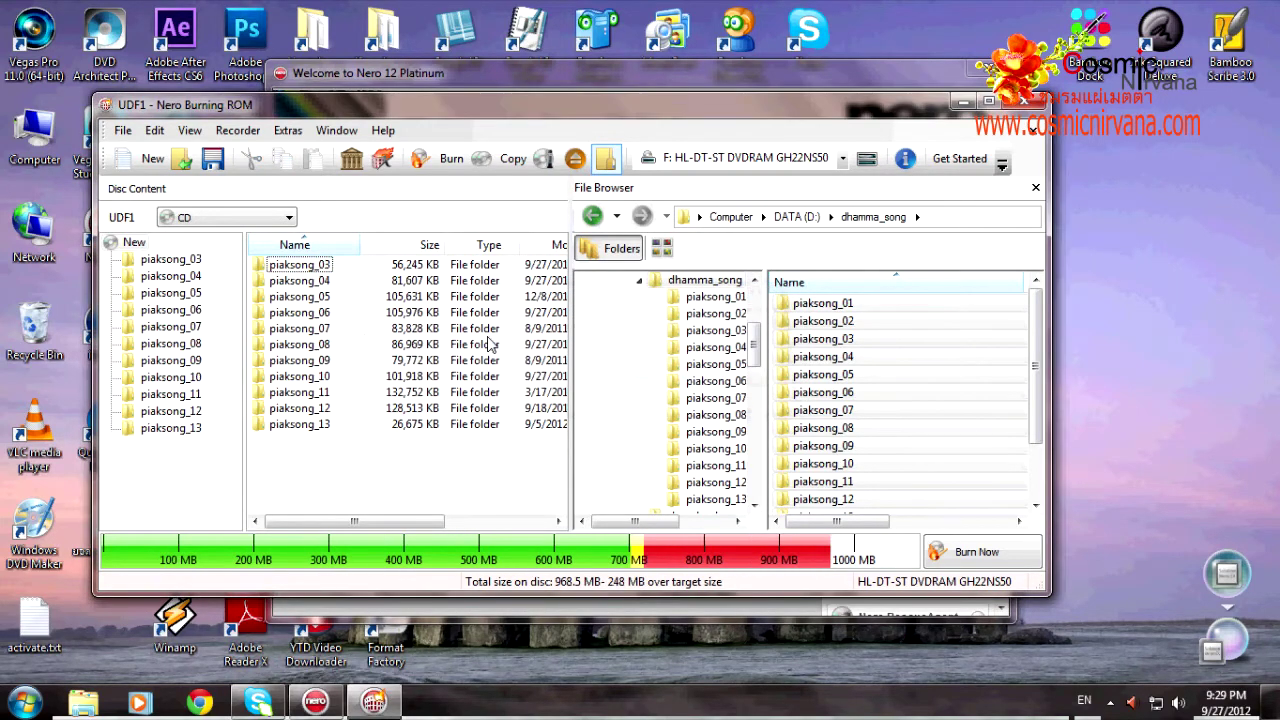
Step: Remove the folders piaksong_03, piaksong_04 and piaksong_05 from the disc content
{"action": "left_click", "coordinate": [322, 266]}
{"action": "key", "text": "Delete"}
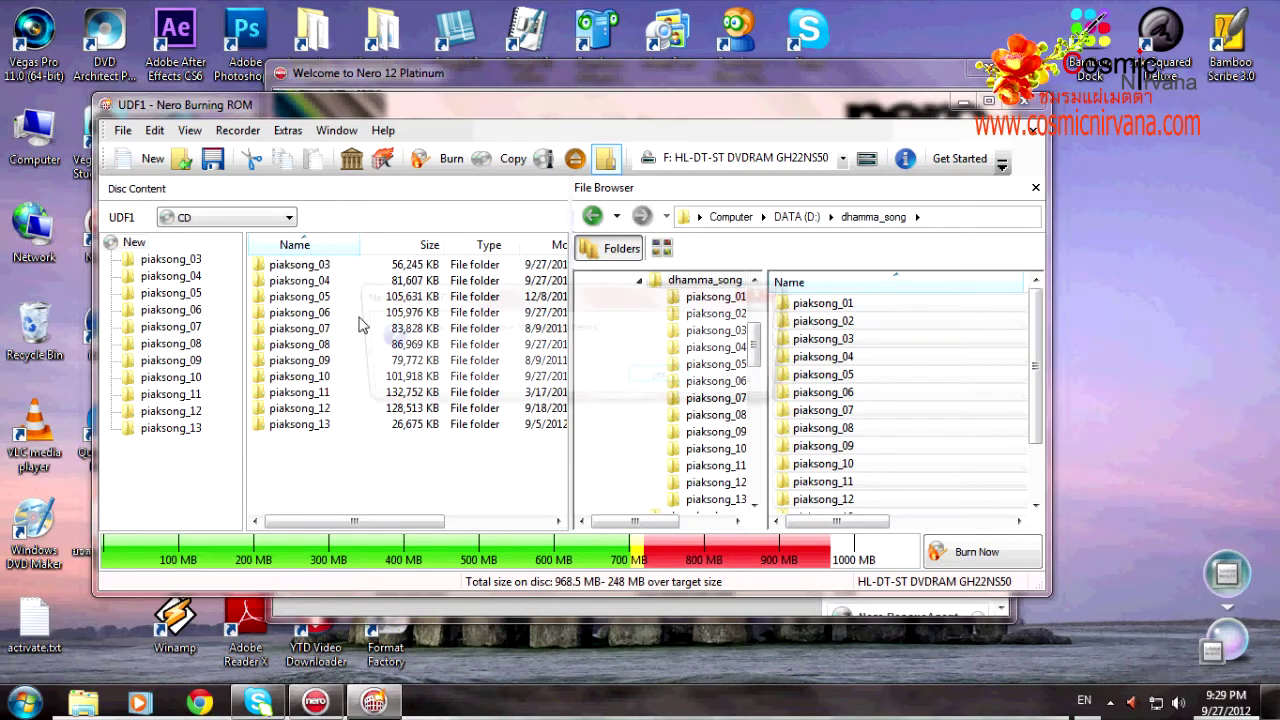
{"action": "left_click", "coordinate": [665, 380]}
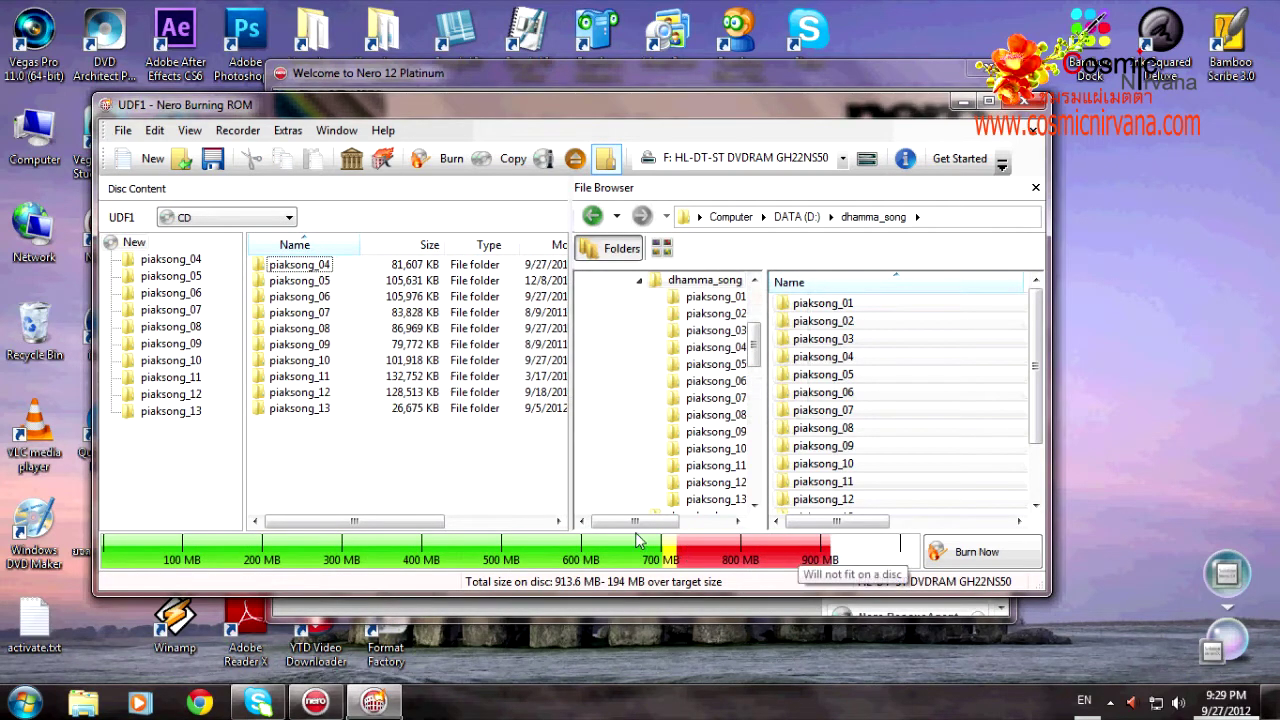
{"action": "left_click", "coordinate": [295, 266]}
{"action": "key", "text": "Delete"}
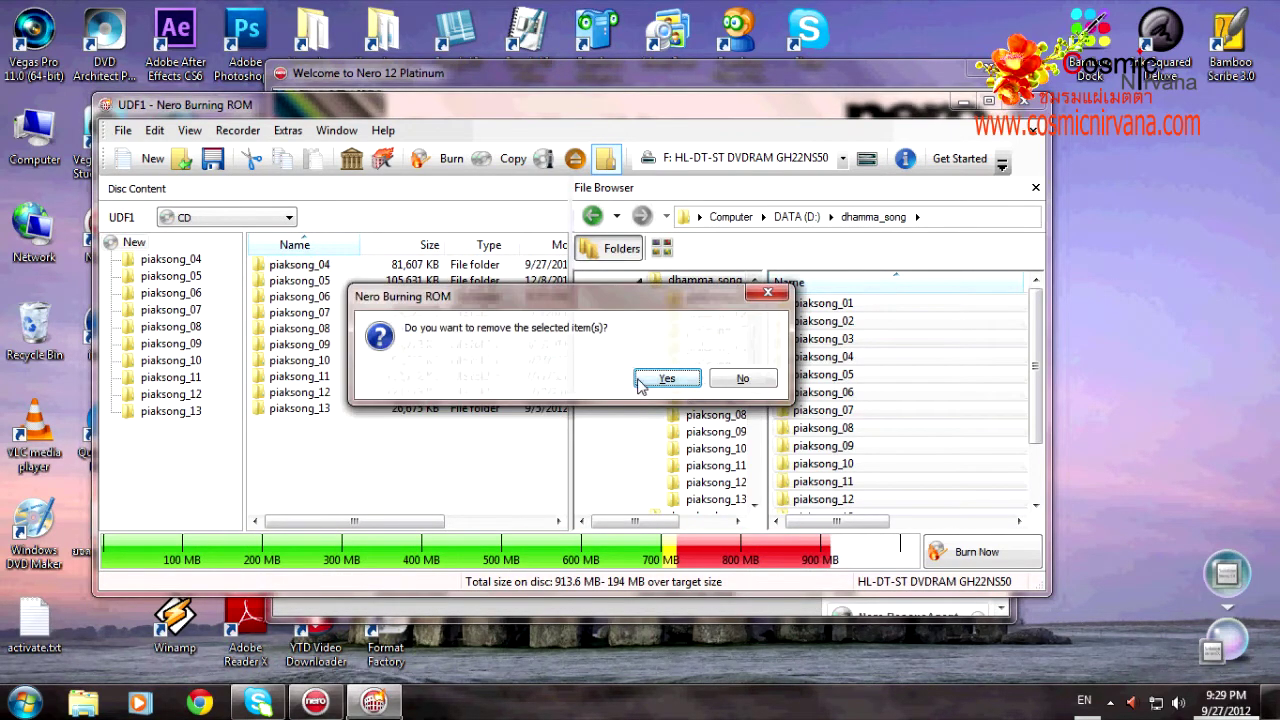
{"action": "left_click", "coordinate": [663, 384]}
{"action": "left_click", "coordinate": [290, 265]}
{"action": "key", "text": "Delete"}
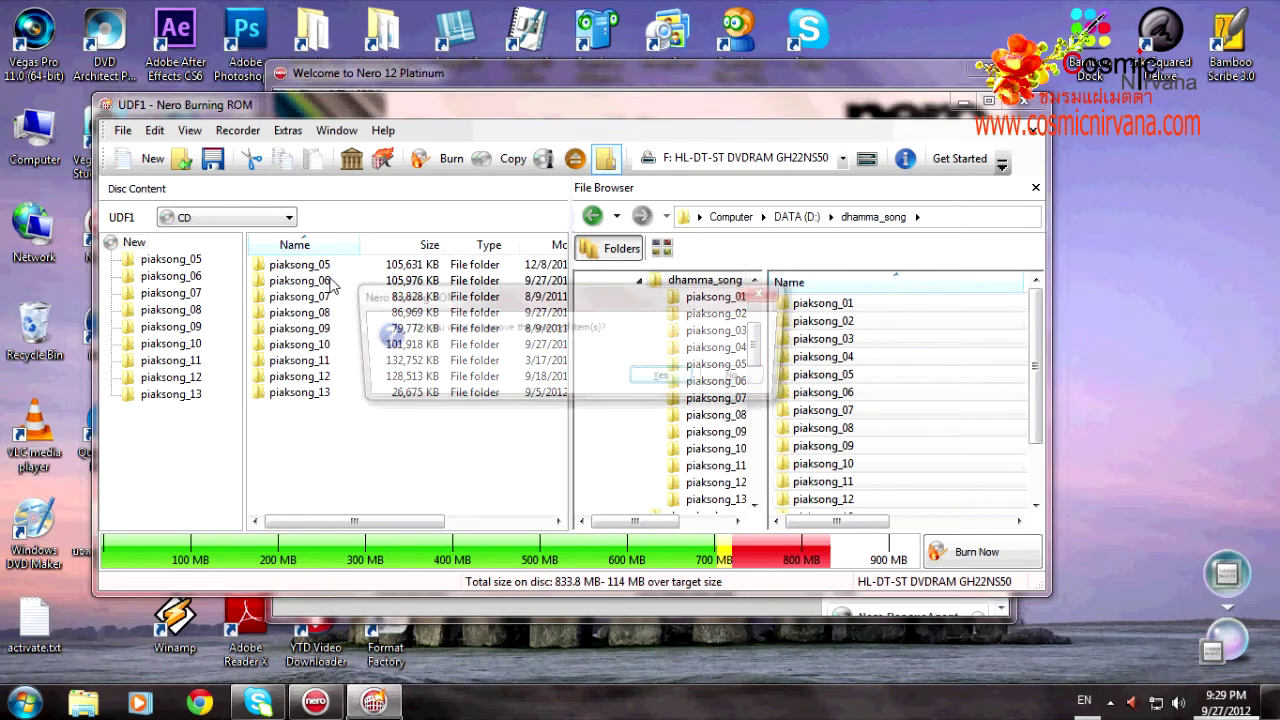
{"action": "left_click", "coordinate": [667, 380]}
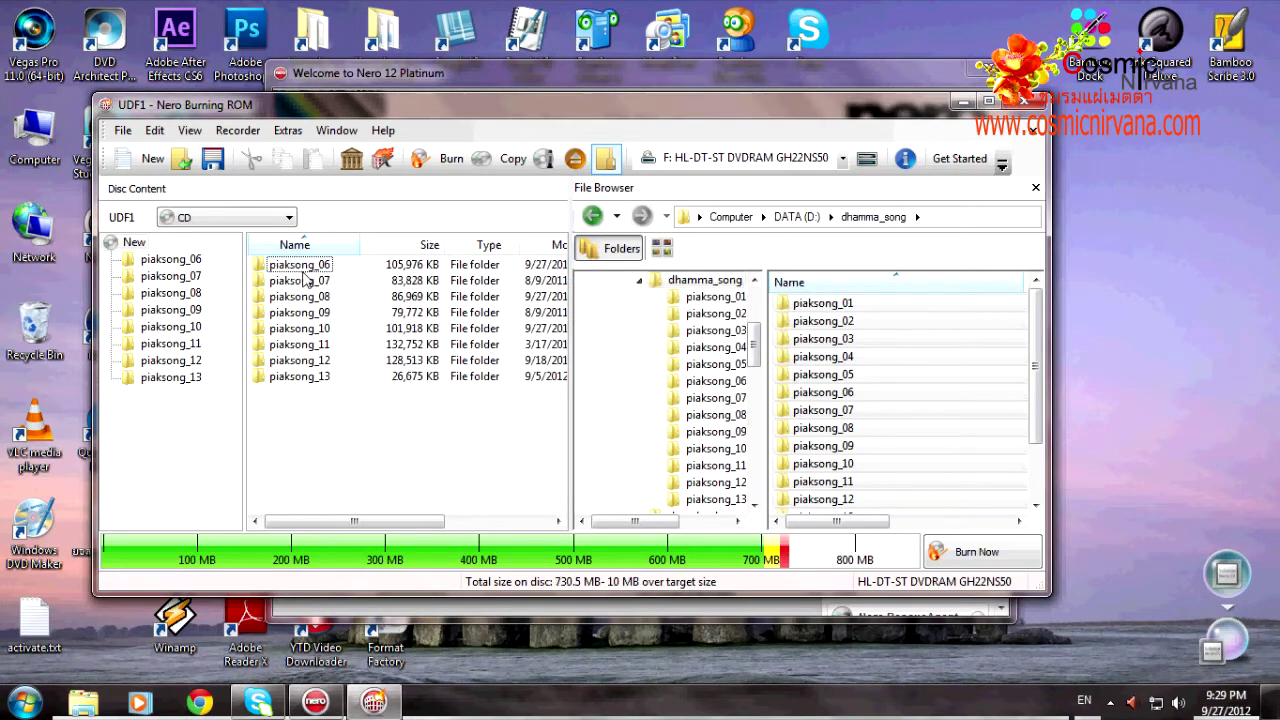
Step: Remove the folder piaksong_06 from the disc content
{"action": "left_click", "coordinate": [305, 268]}
{"action": "key", "text": "Delete"}
{"action": "left_click", "coordinate": [667, 380]}
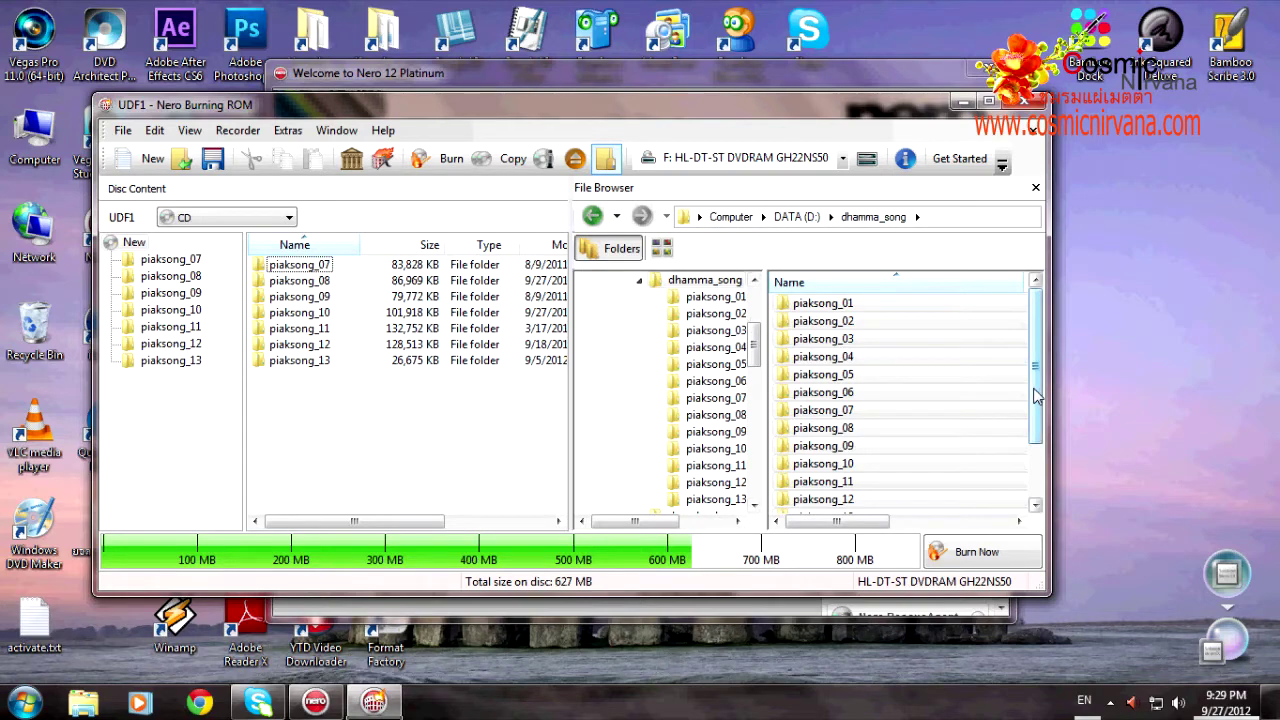
Step: Browse to the Manasong folder on drive E: and add its piaksolo folder to the disc content
{"action": "left_click_drag", "start_coordinate": [757, 344], "coordinate": [758, 314]}
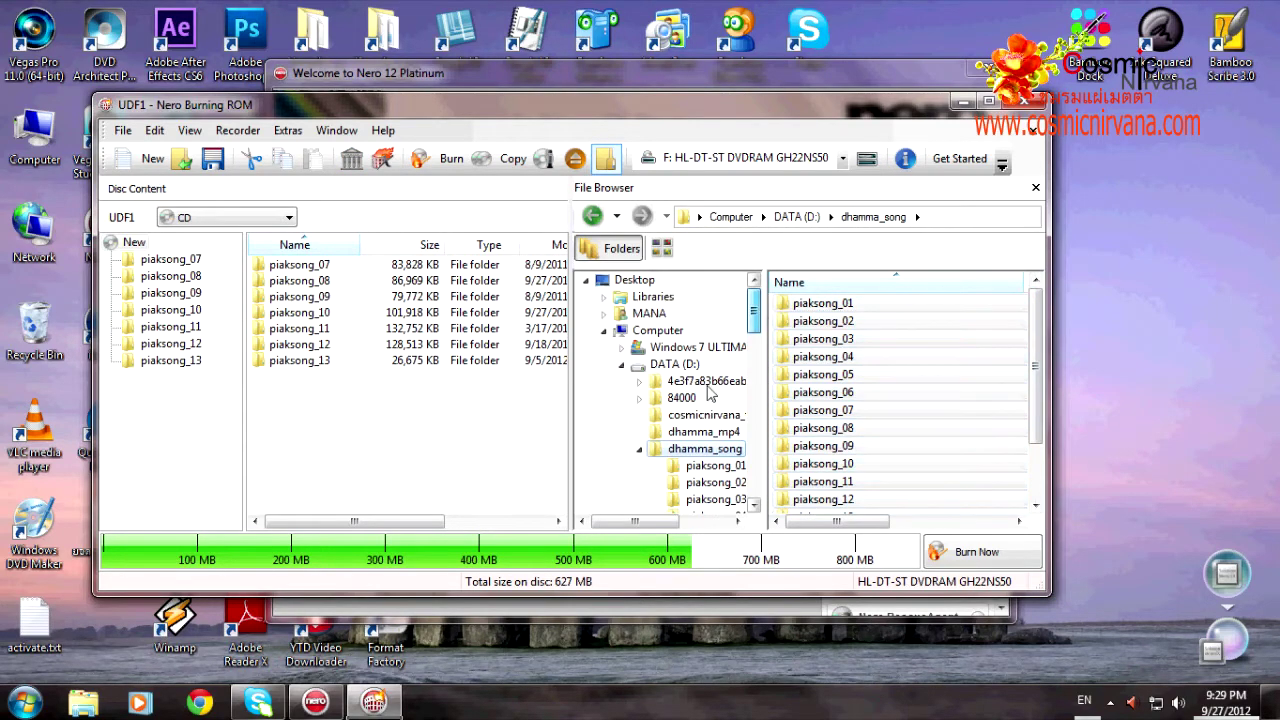
{"action": "left_click", "coordinate": [628, 334]}
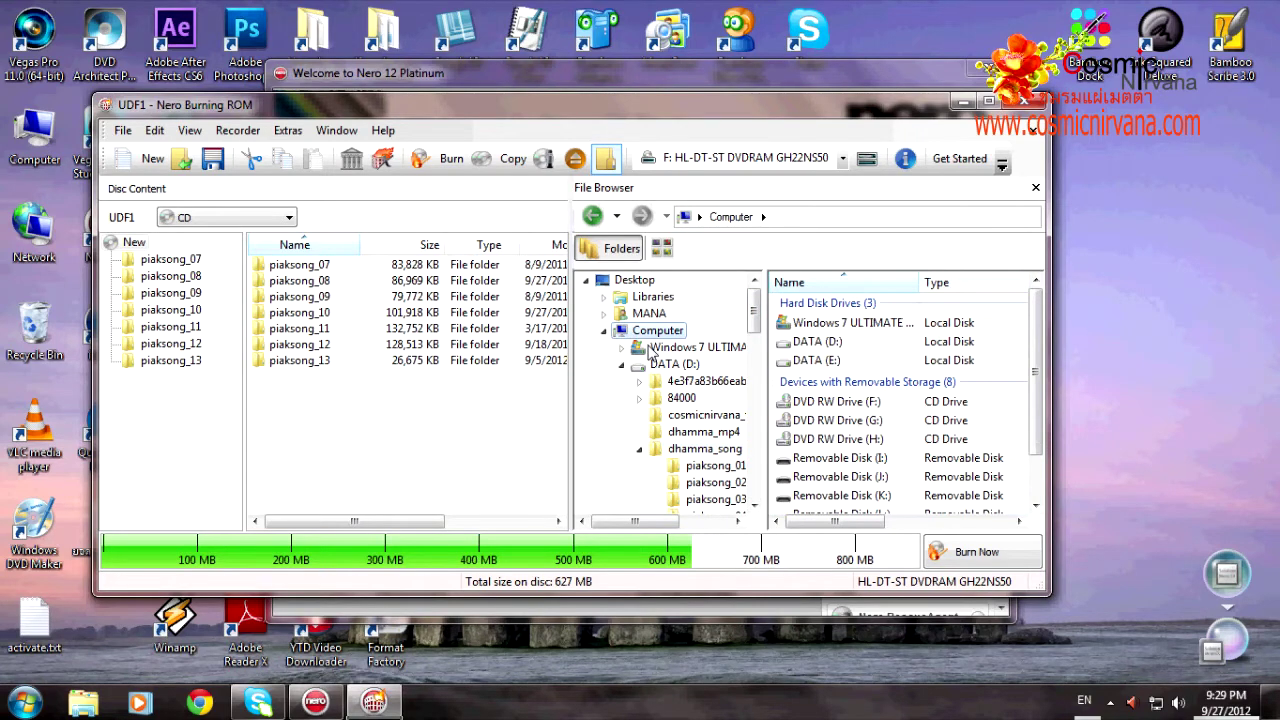
{"action": "left_click", "coordinate": [808, 363]}
{"action": "double_click", "coordinate": [808, 363]}
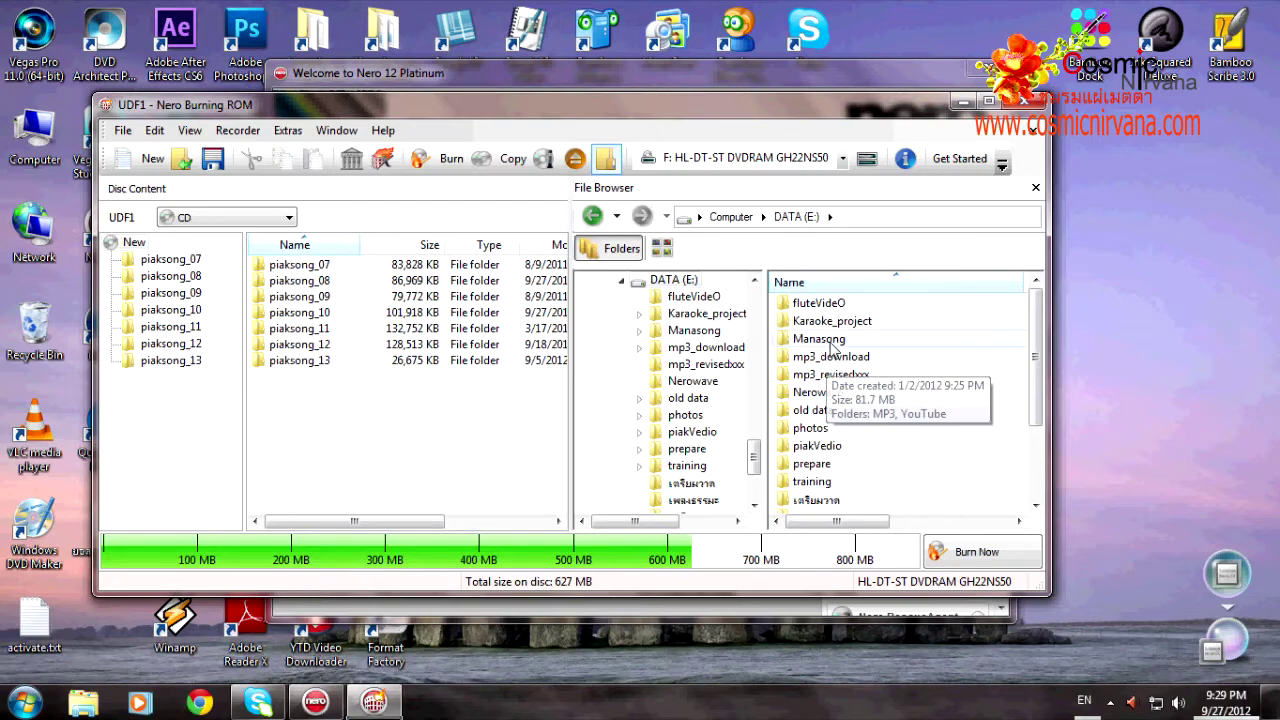
{"action": "double_click", "coordinate": [819, 339]}
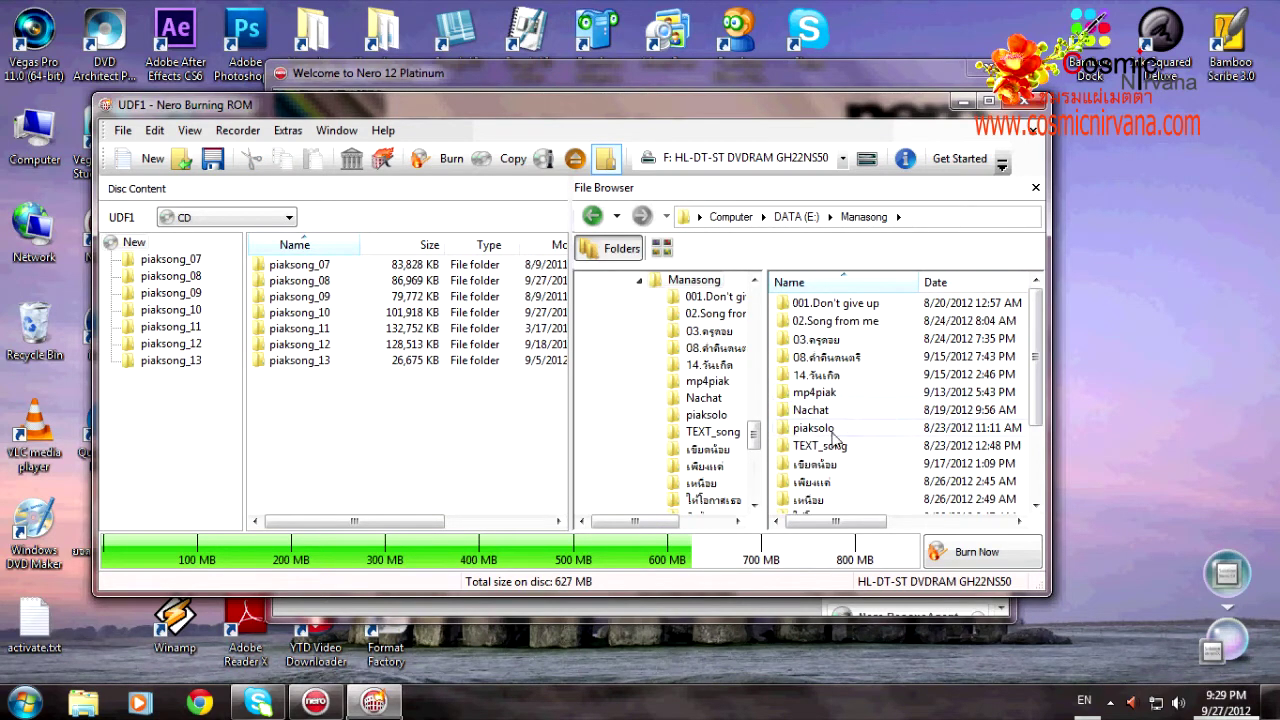
{"action": "left_click", "coordinate": [831, 432]}
{"action": "double_click", "coordinate": [831, 430]}
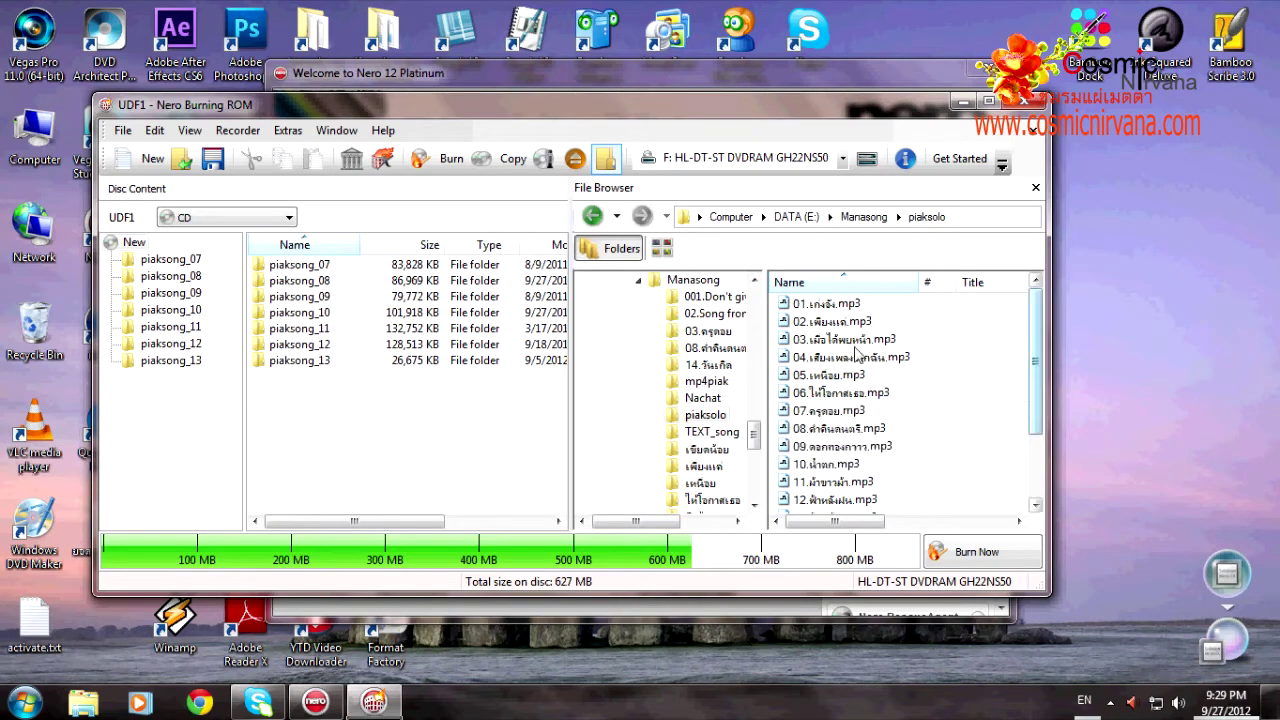
{"action": "left_click_drag", "start_coordinate": [517, 400], "coordinate": [305, 405]}
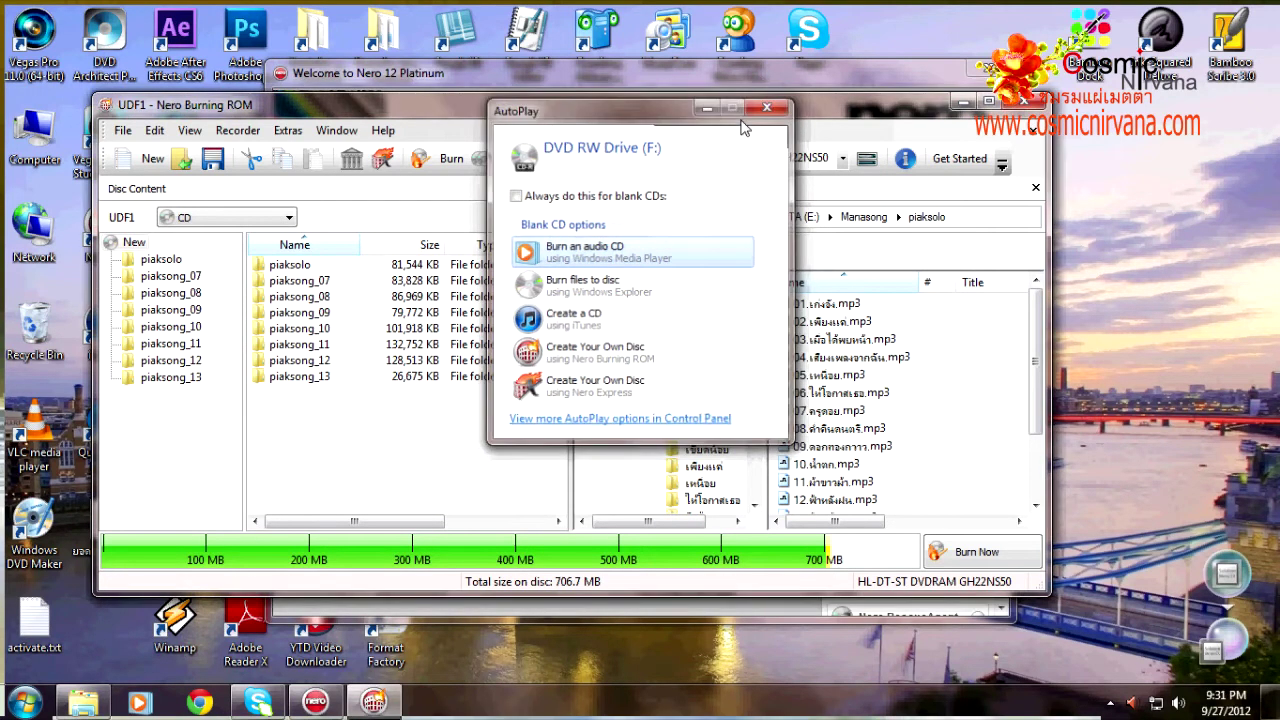
Step: Dismiss the AutoPlay prompts for the blank CDs and open the compilation's burn settings instead of burning immediately
{"action": "left_click", "coordinate": [769, 106]}
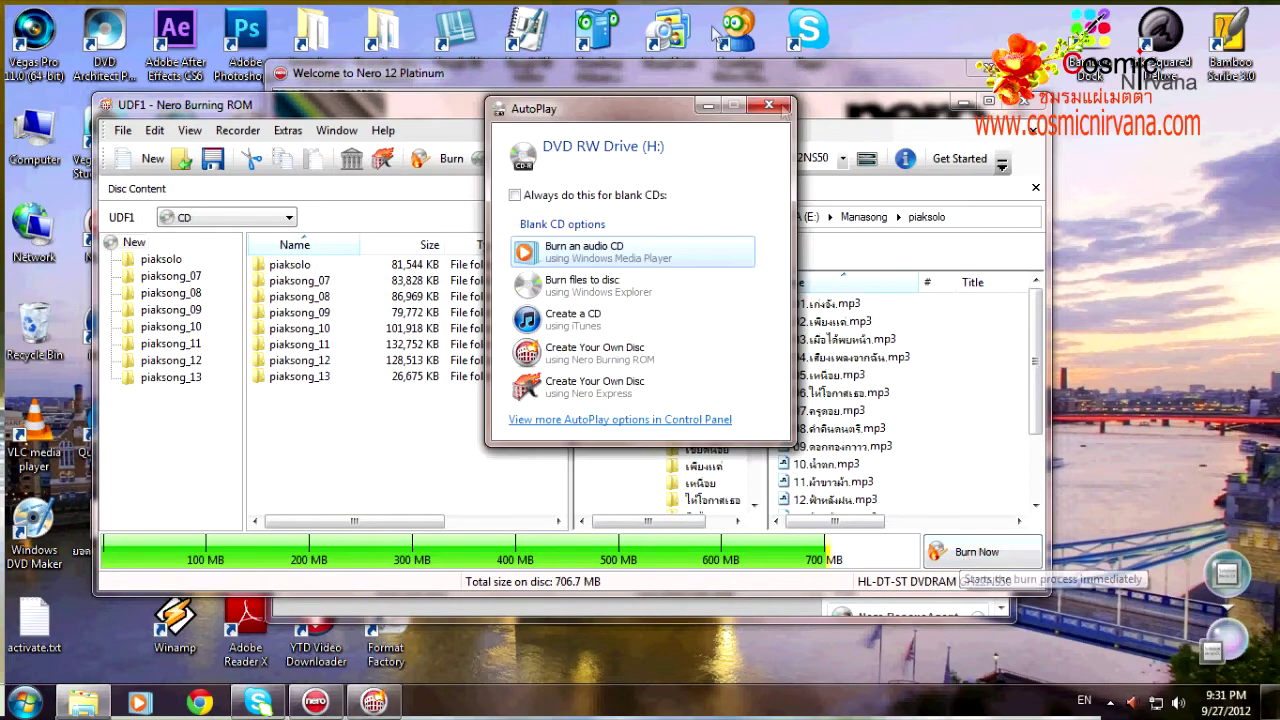
{"action": "key", "text": "Escape"}
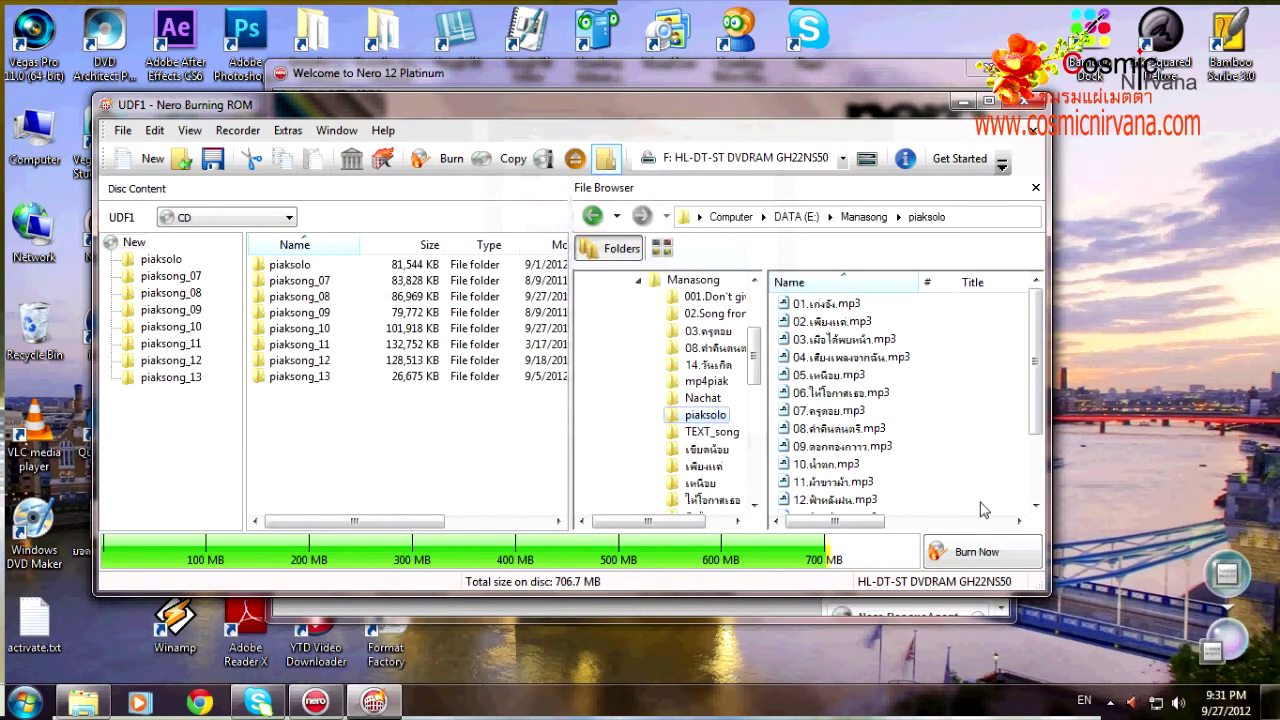
{"action": "left_click", "coordinate": [980, 556]}
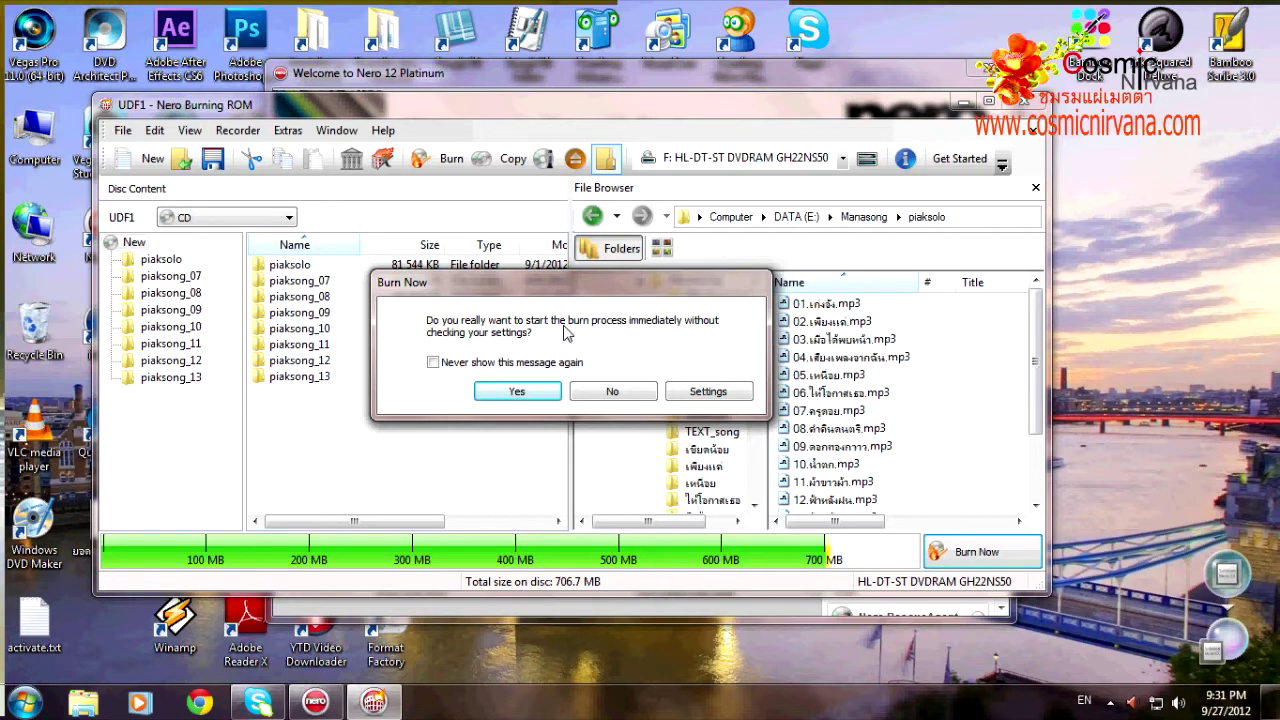
{"action": "left_click", "coordinate": [707, 398]}
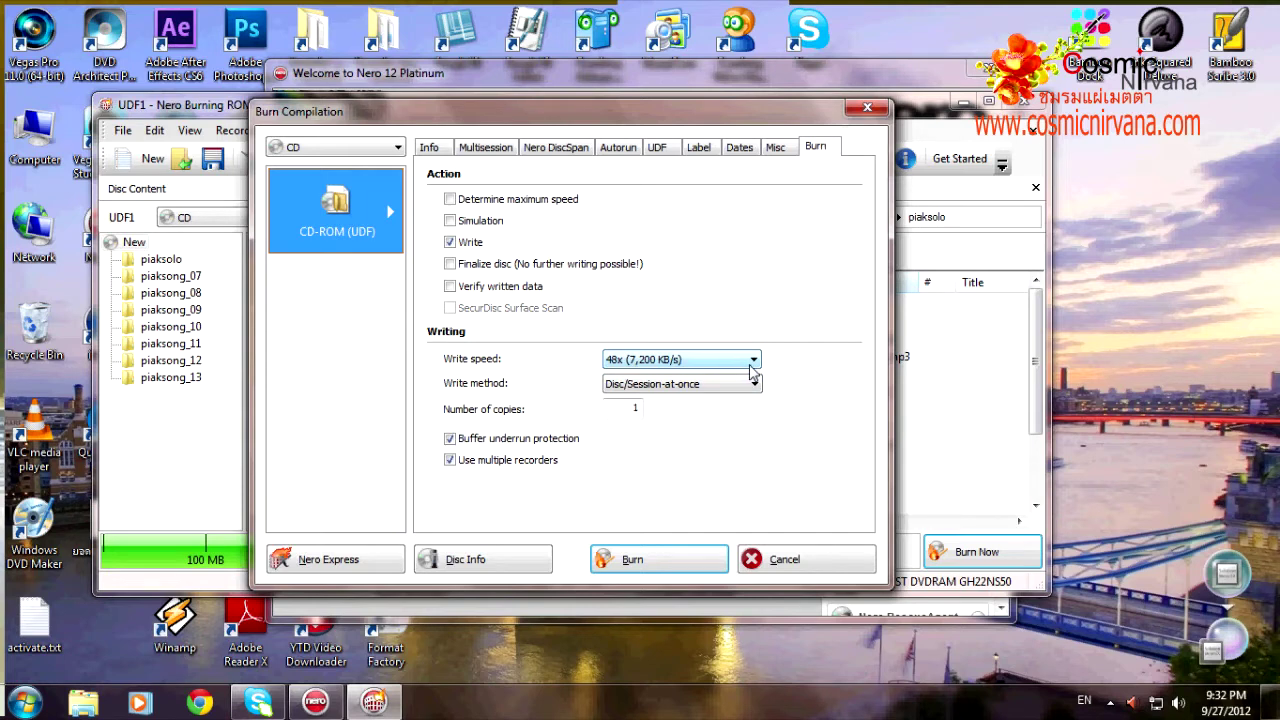
Step: Set the write speed to 16x (2,400 KB/s) and the number of copies to 2, with multiple recorders enabled
{"action": "left_click", "coordinate": [753, 366]}
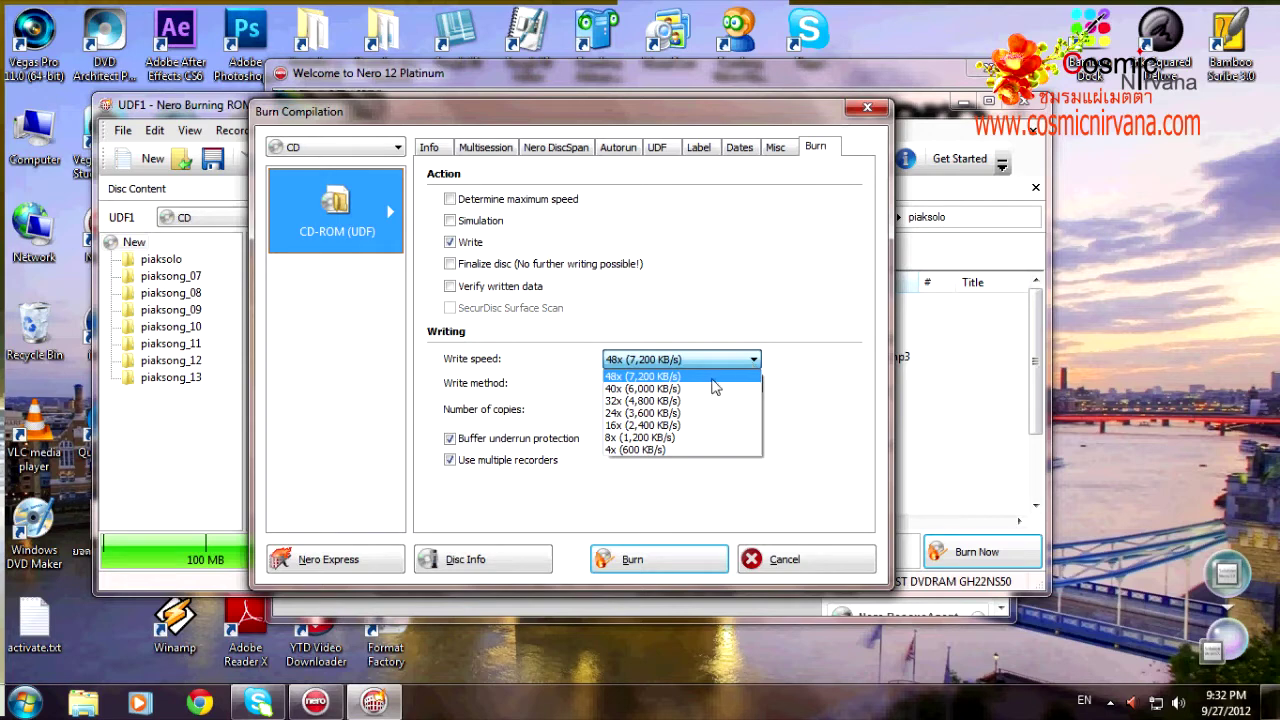
{"action": "left_click", "coordinate": [637, 425]}
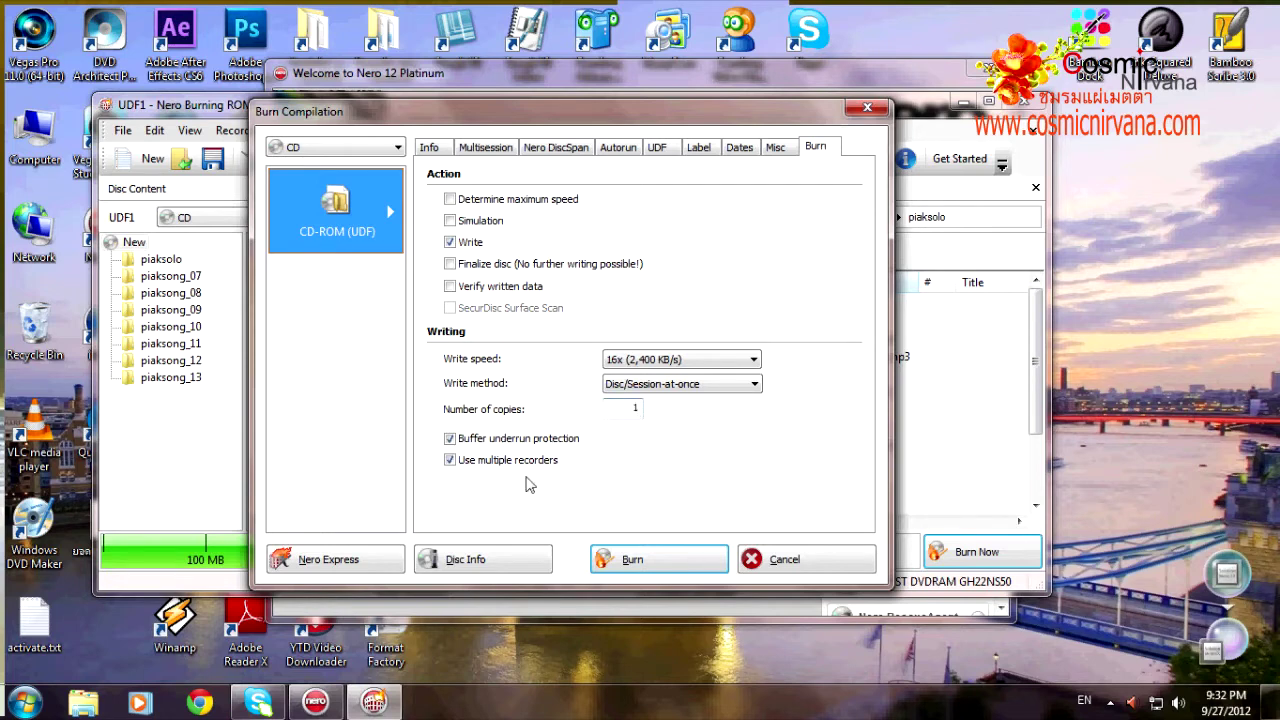
{"action": "double_click", "coordinate": [632, 408]}
{"action": "type", "text": "2"}
{"action": "left_click", "coordinate": [451, 462]}
{"action": "left_click", "coordinate": [452, 466]}
Step: Start the burn on recorders F:, G: and H: together and accept overburn writing
{"action": "left_click", "coordinate": [674, 563]}
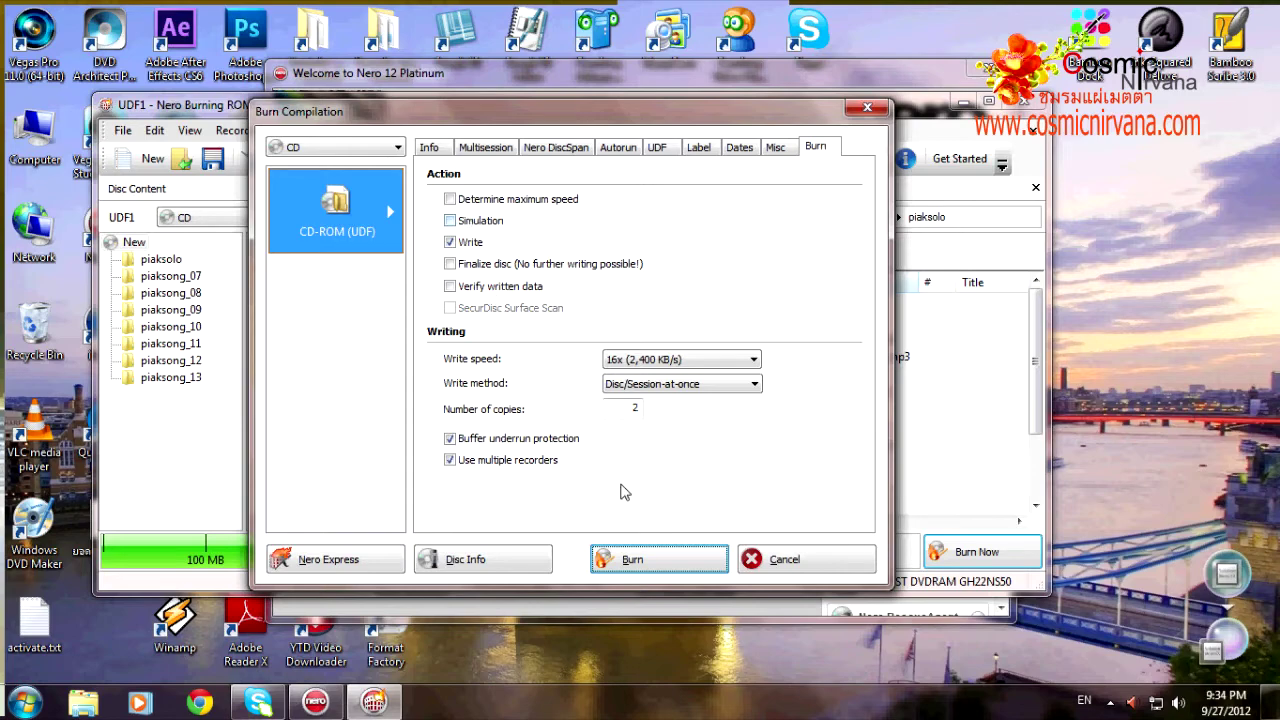
{"action": "left_click", "coordinate": [660, 562]}
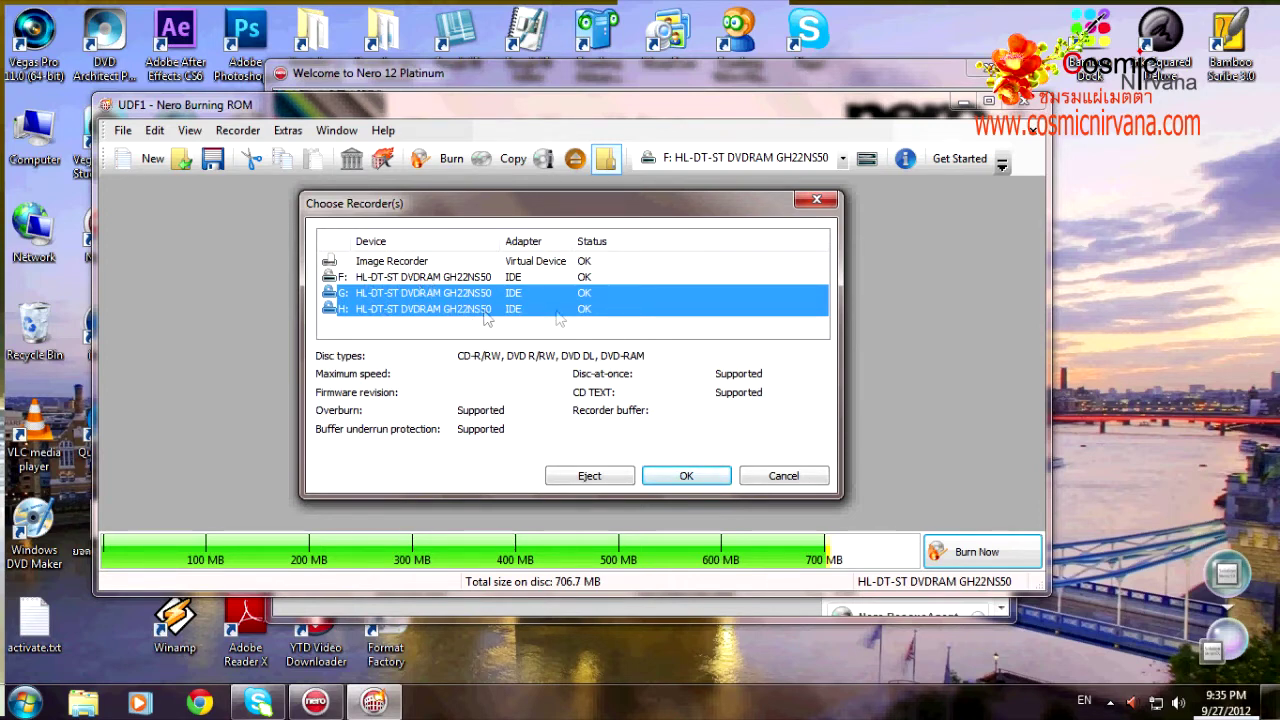
{"action": "left_click", "coordinate": [386, 281]}
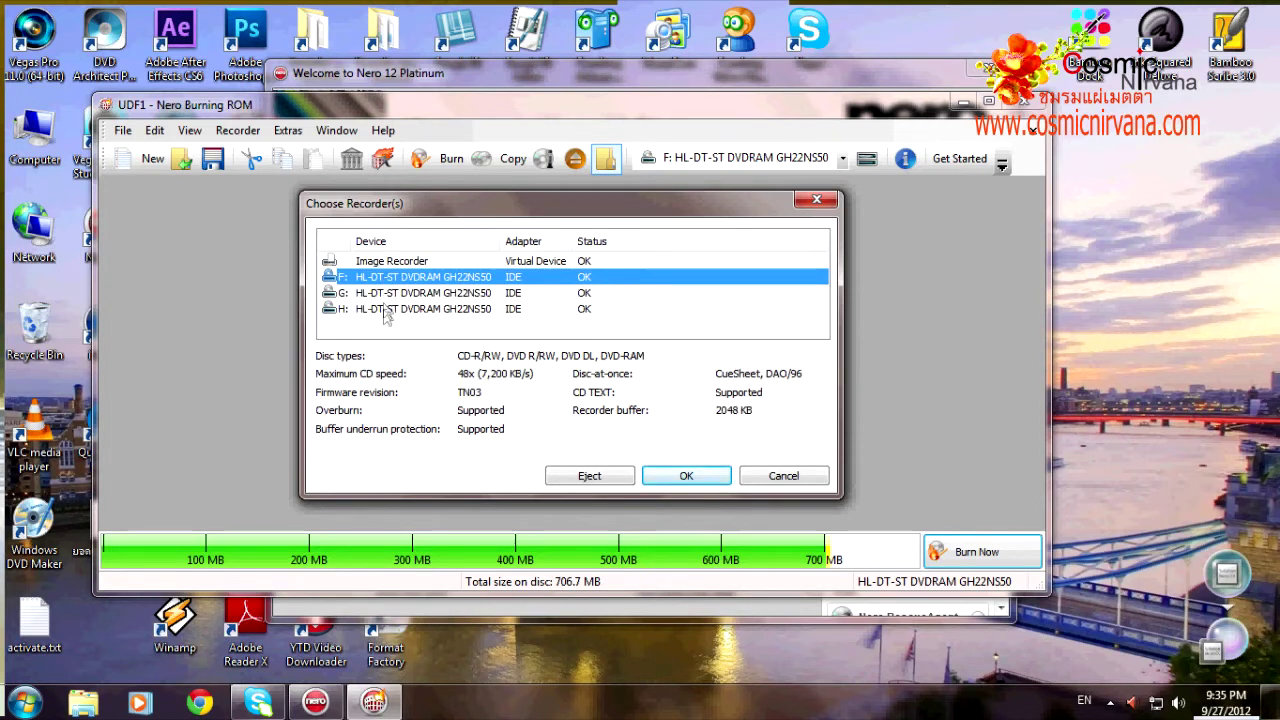
{"action": "left_click", "coordinate": [384, 311], "text": "shift"}
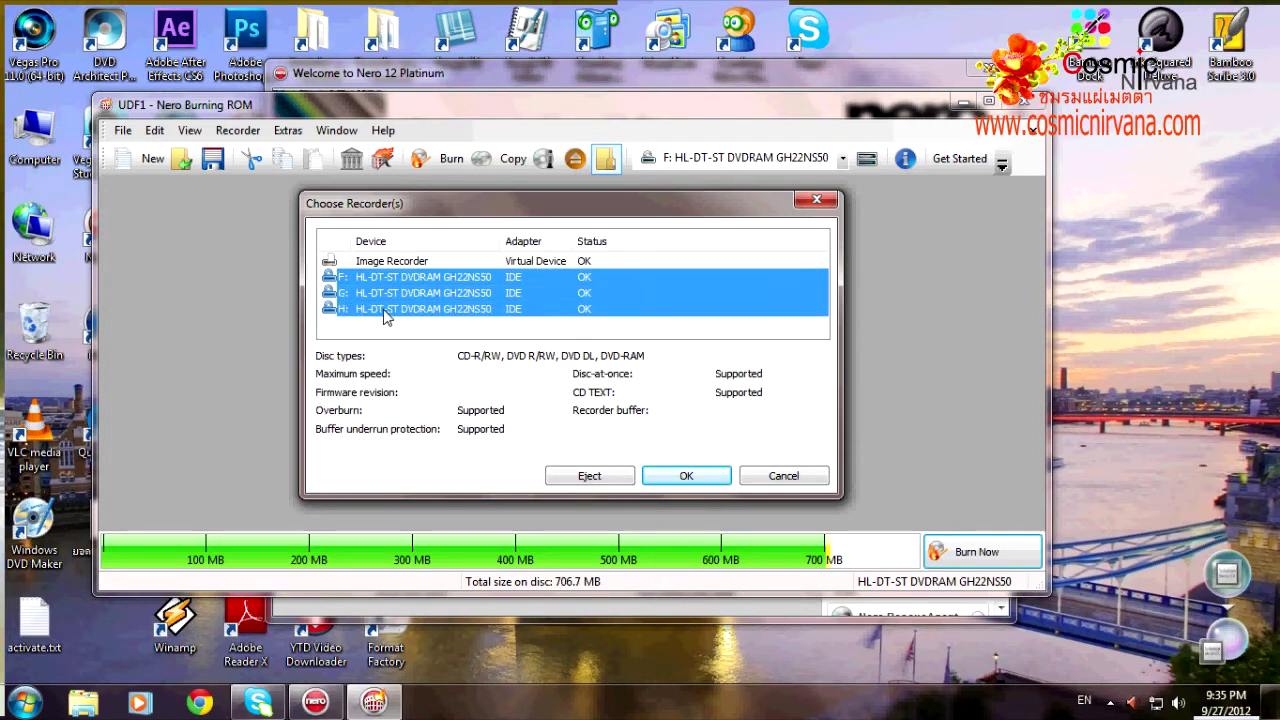
{"action": "left_click", "coordinate": [686, 477]}
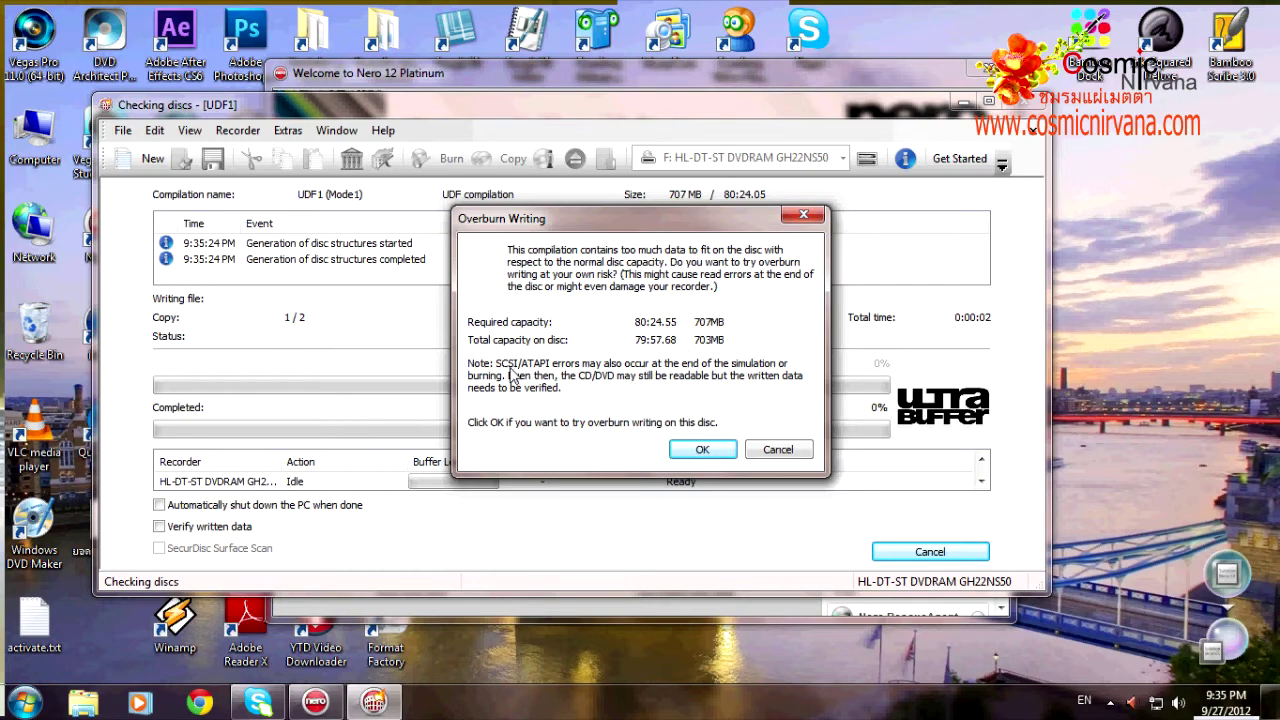
{"action": "left_click", "coordinate": [703, 450]}
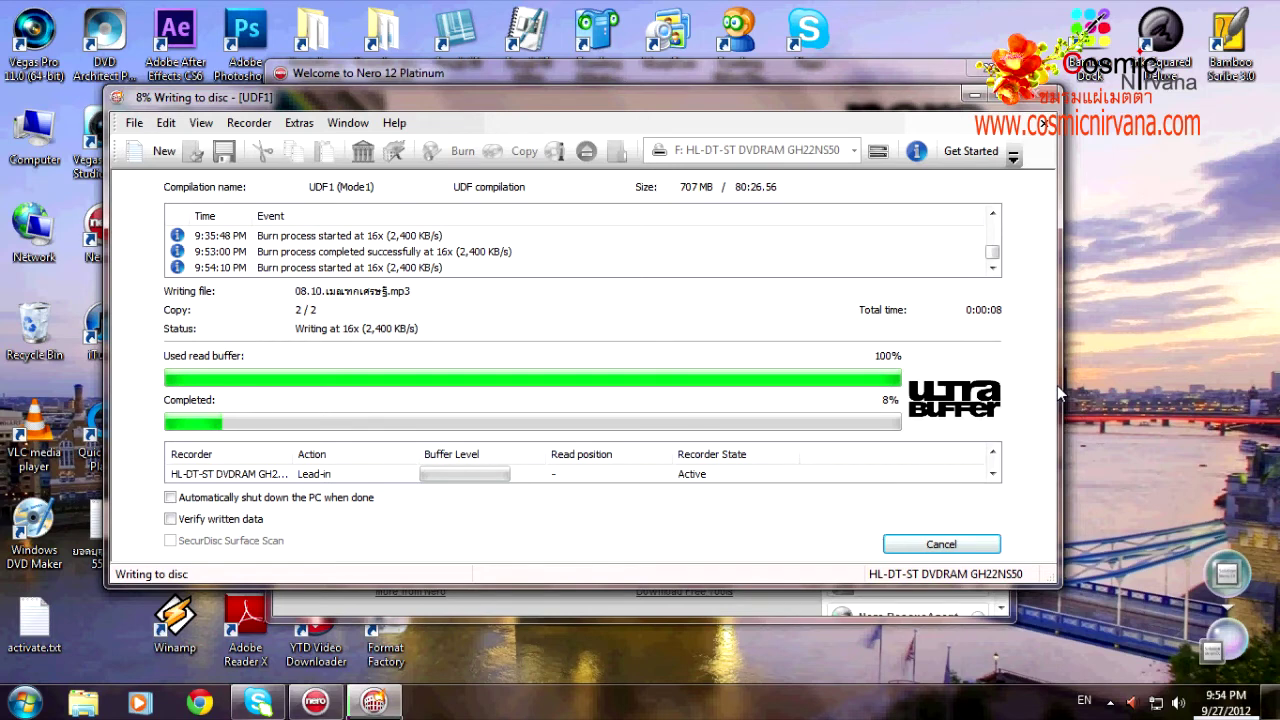
Step: Close the burn report, then exit Nero Burning ROM and the Nero 12 welcome window without saving the compilation
{"action": "left_click", "coordinate": [1109, 701]}
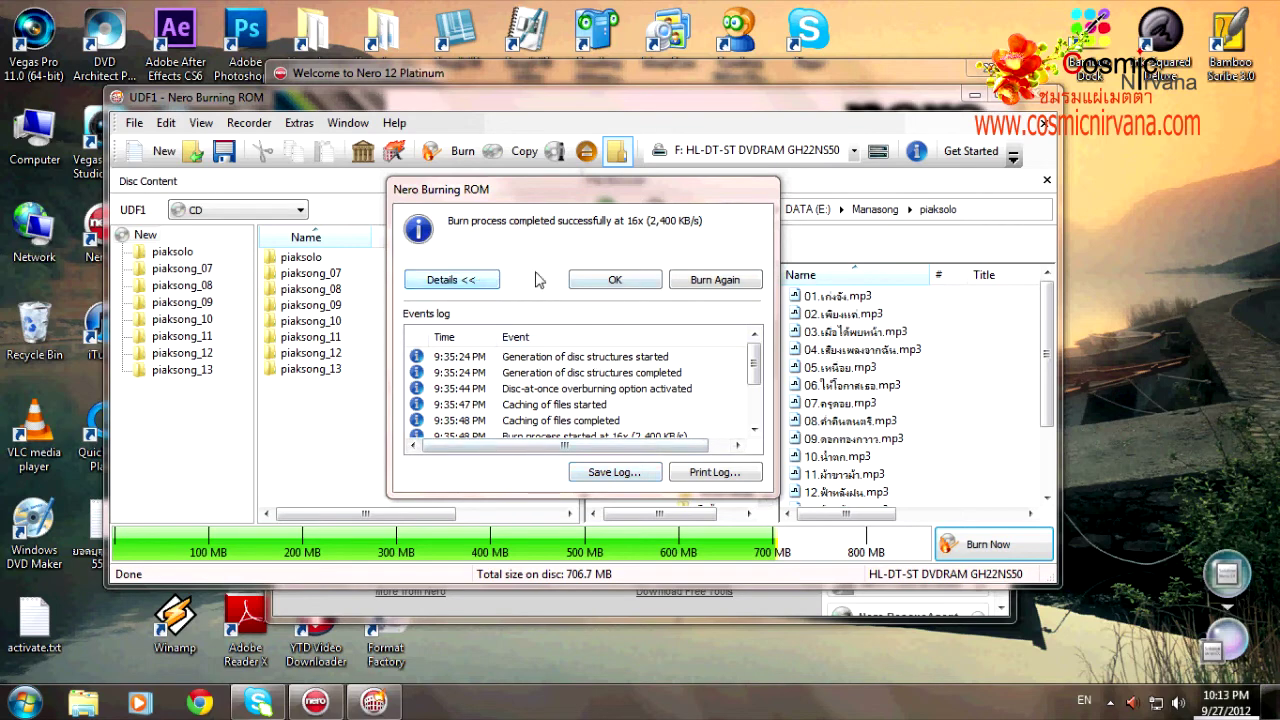
{"action": "left_click", "coordinate": [612, 282]}
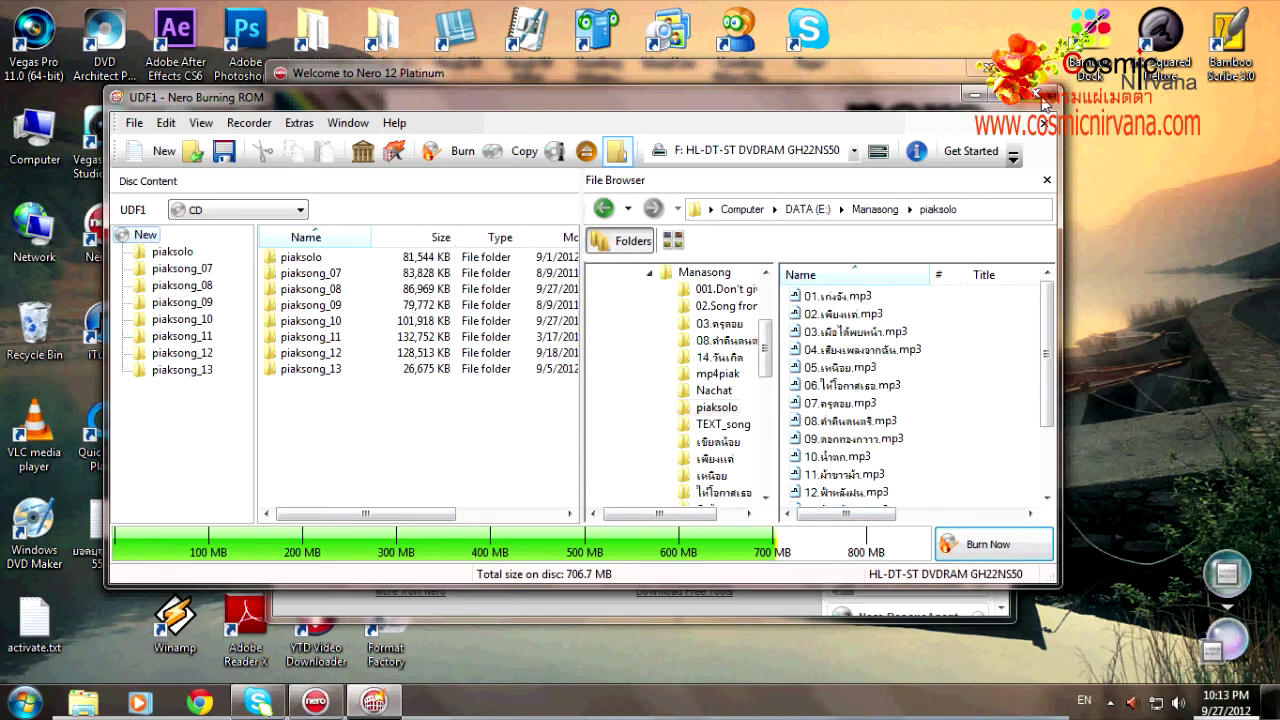
{"action": "left_click", "coordinate": [1041, 96]}
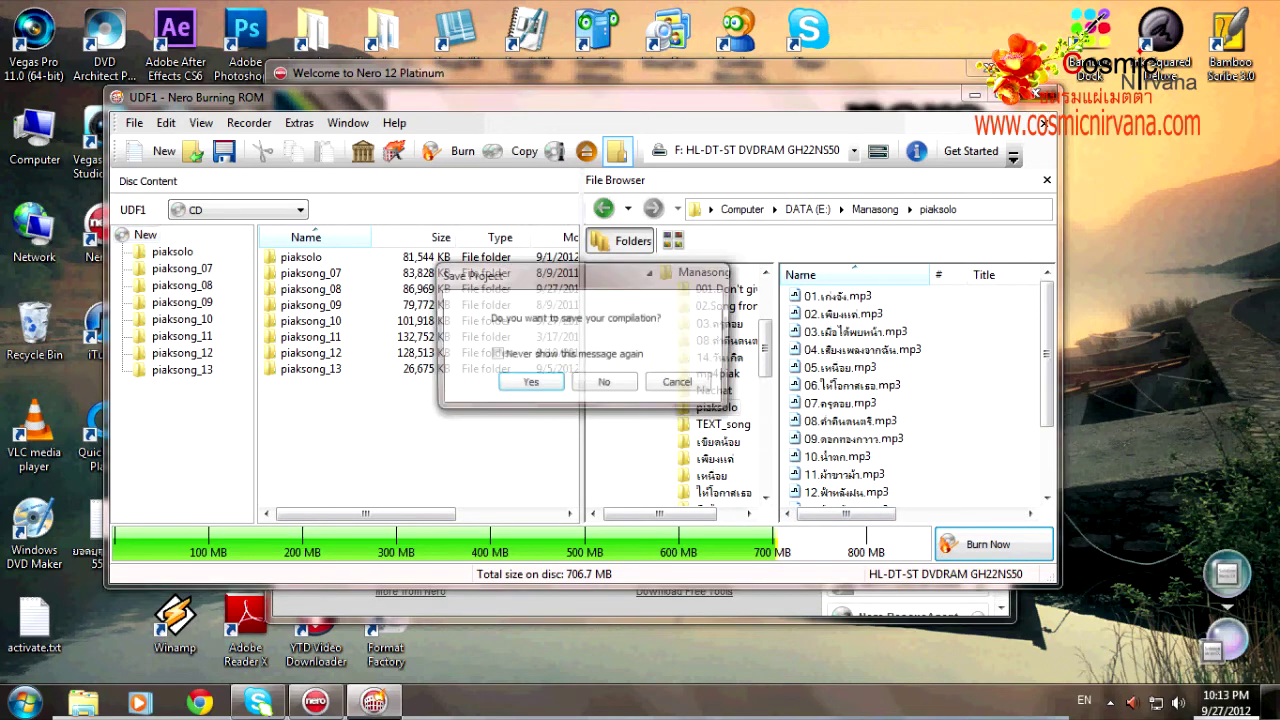
{"action": "left_click", "coordinate": [605, 386]}
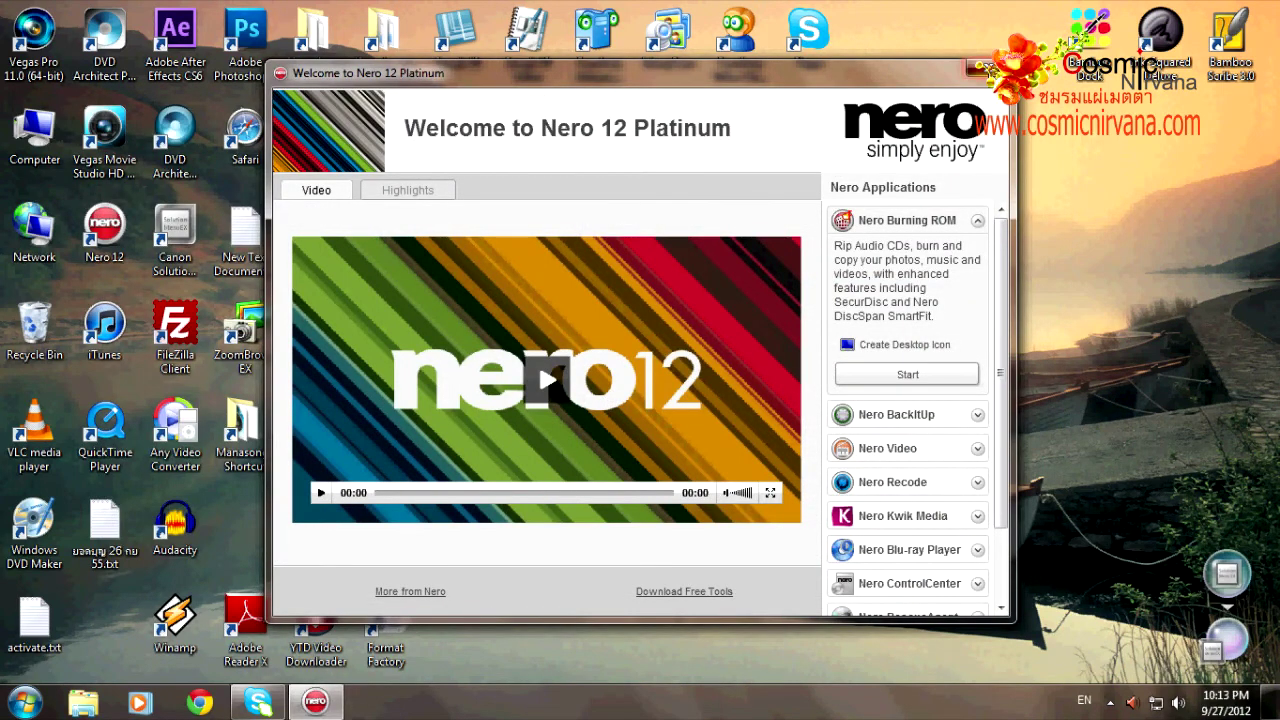
{"action": "left_click", "coordinate": [988, 70]}
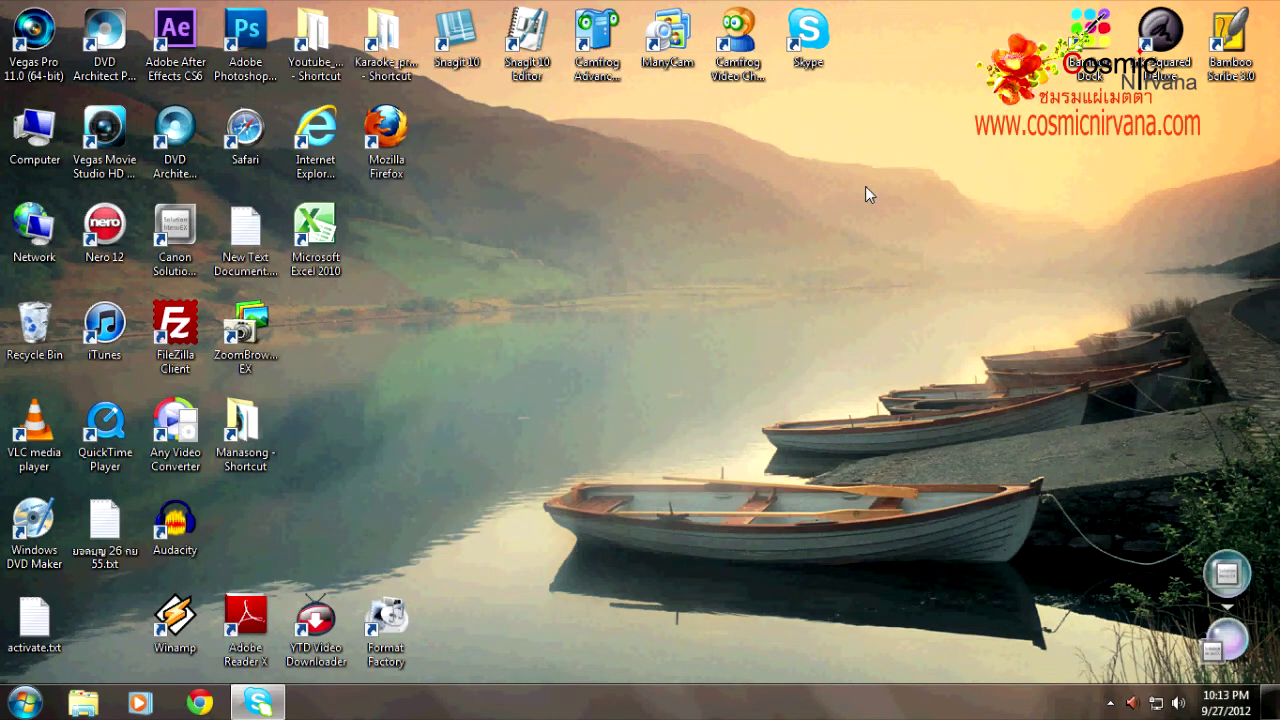